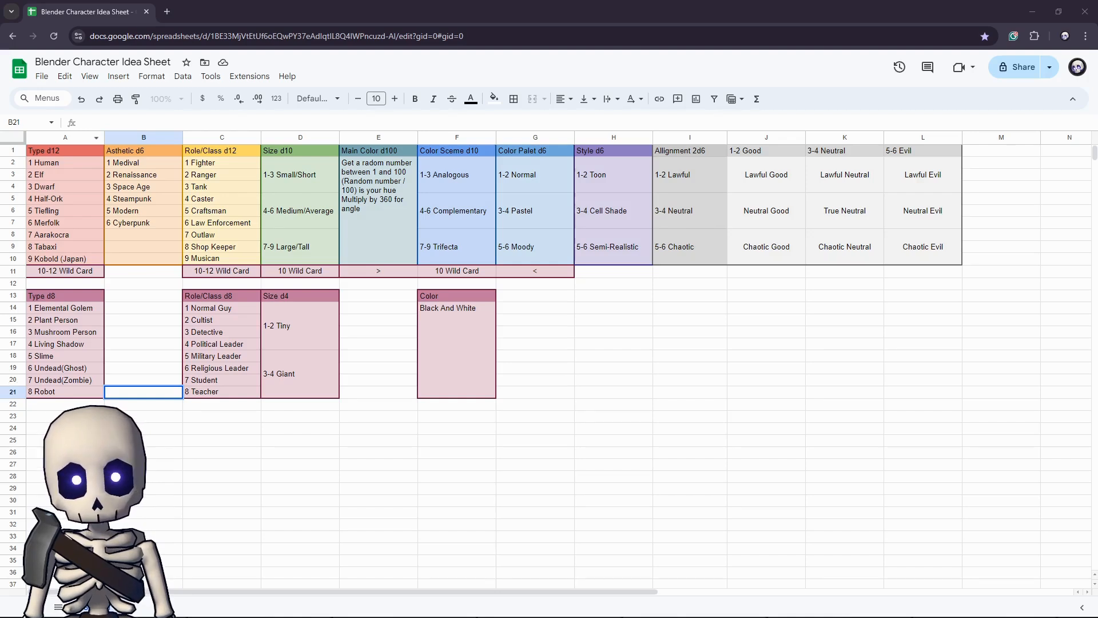
pyautogui.click(202, 116)
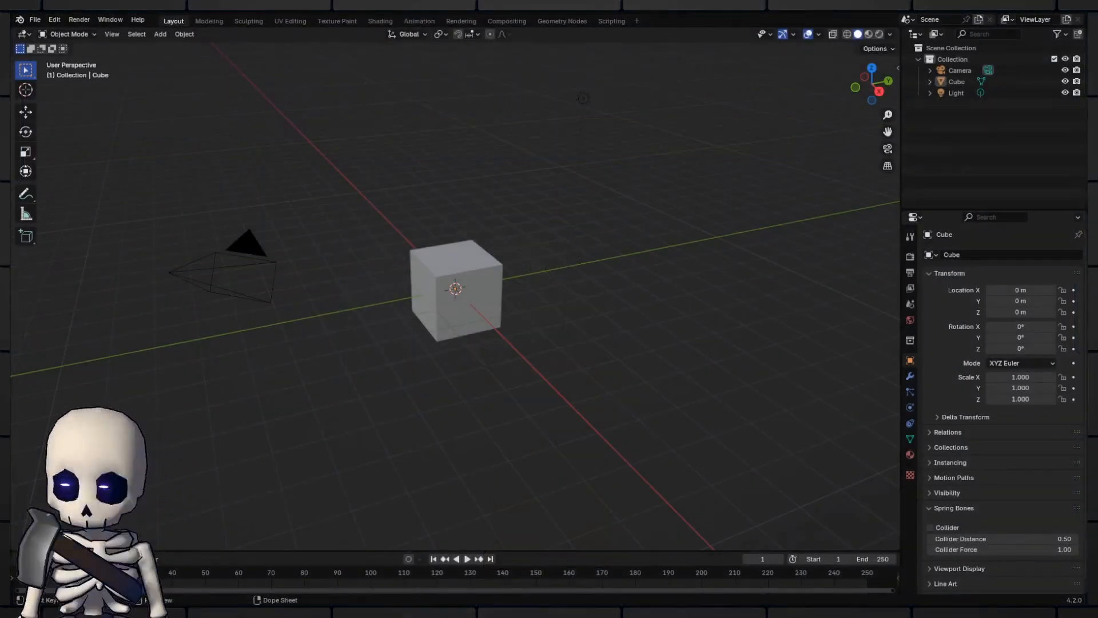
# Set the viewport display colour of one cube copy to magenta and the other to green.
pyautogui.click(456, 289)
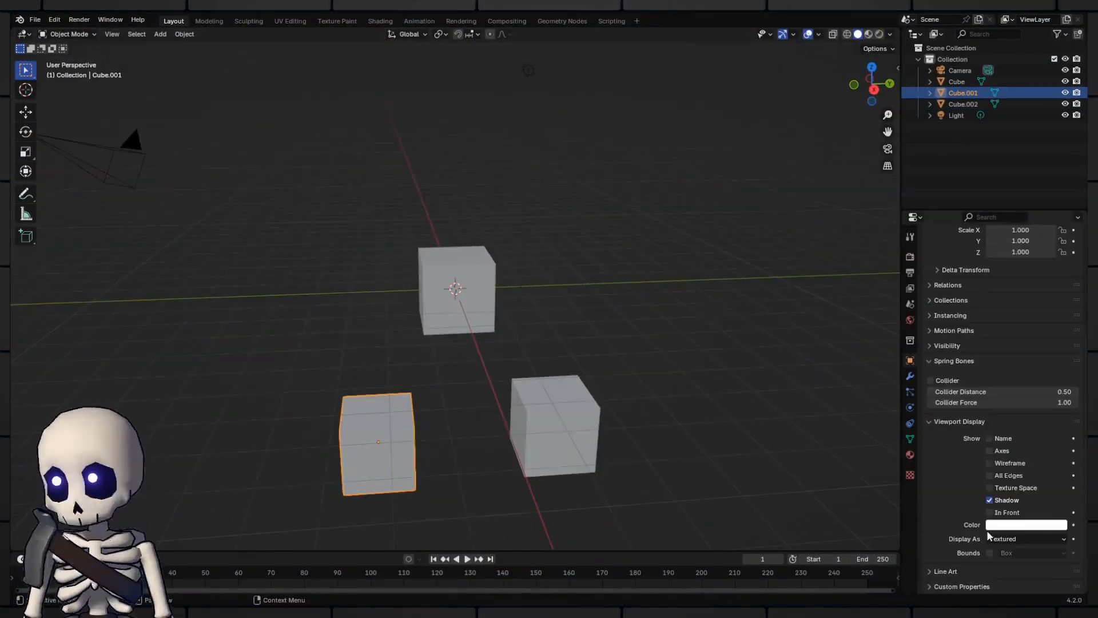
pyautogui.click(987, 526)
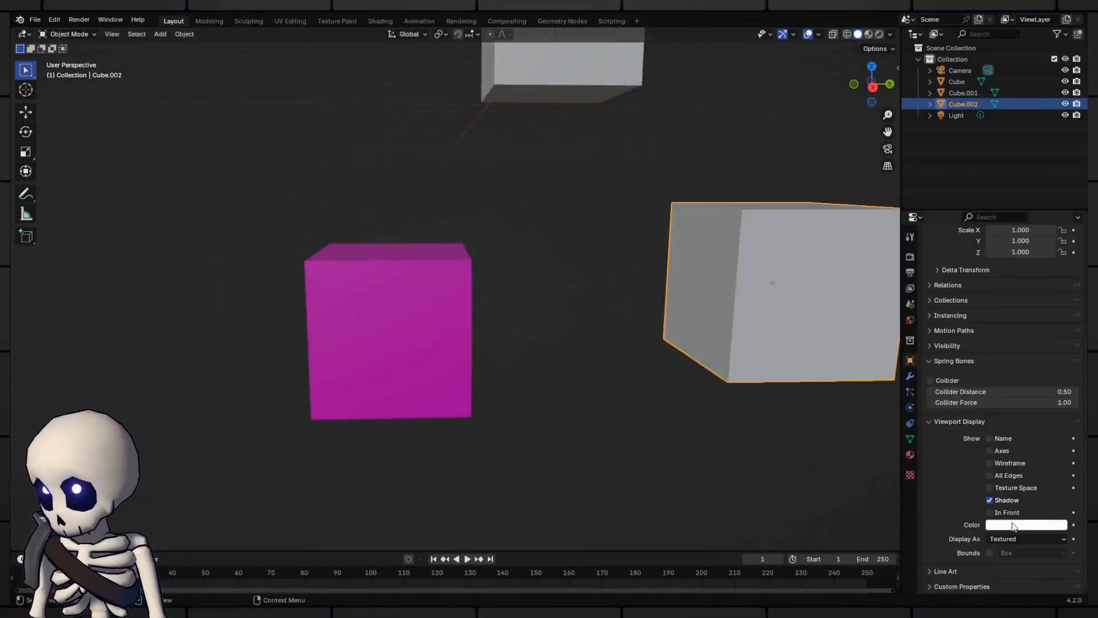
pyautogui.click(1007, 524)
pyautogui.click(972, 356)
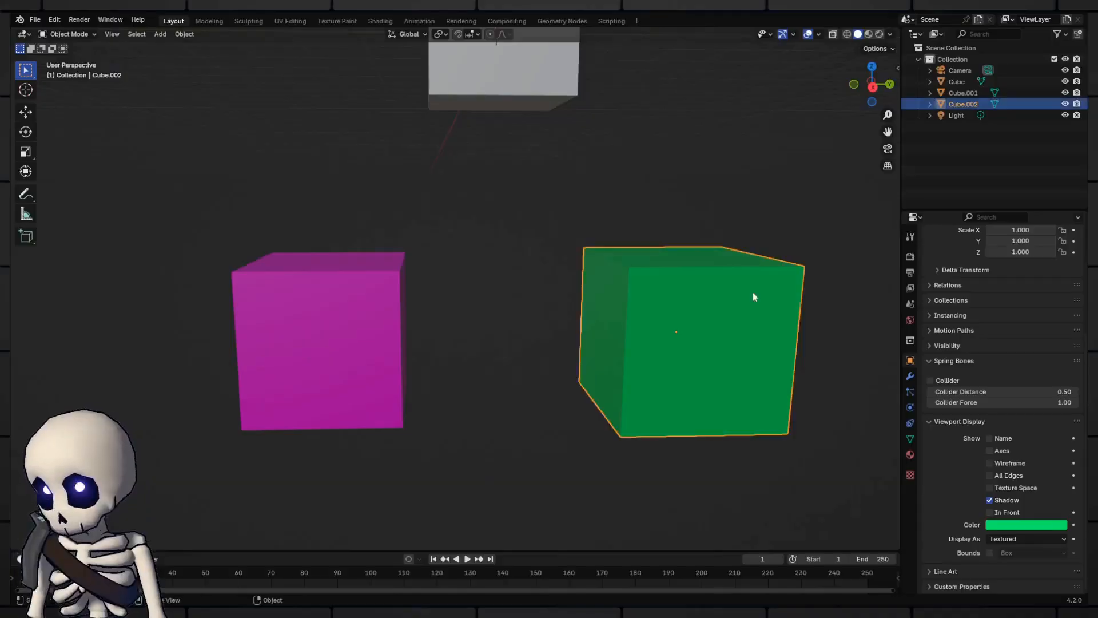
pyautogui.scroll(-3, 572, 298)
pyautogui.click(426, 297)
pyautogui.click(560, 309)
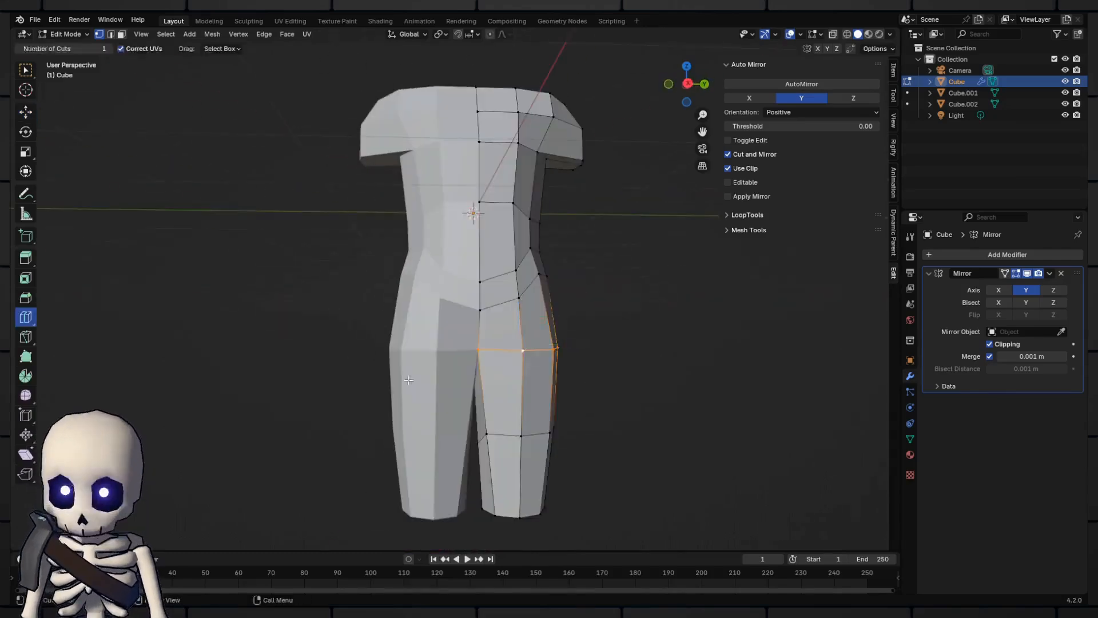
# Round the selected faces at the end of the body's arm using LoopTools Circle.
pyautogui.moveTo(572, 297); pyautogui.dragTo(595, 270, button='middle')
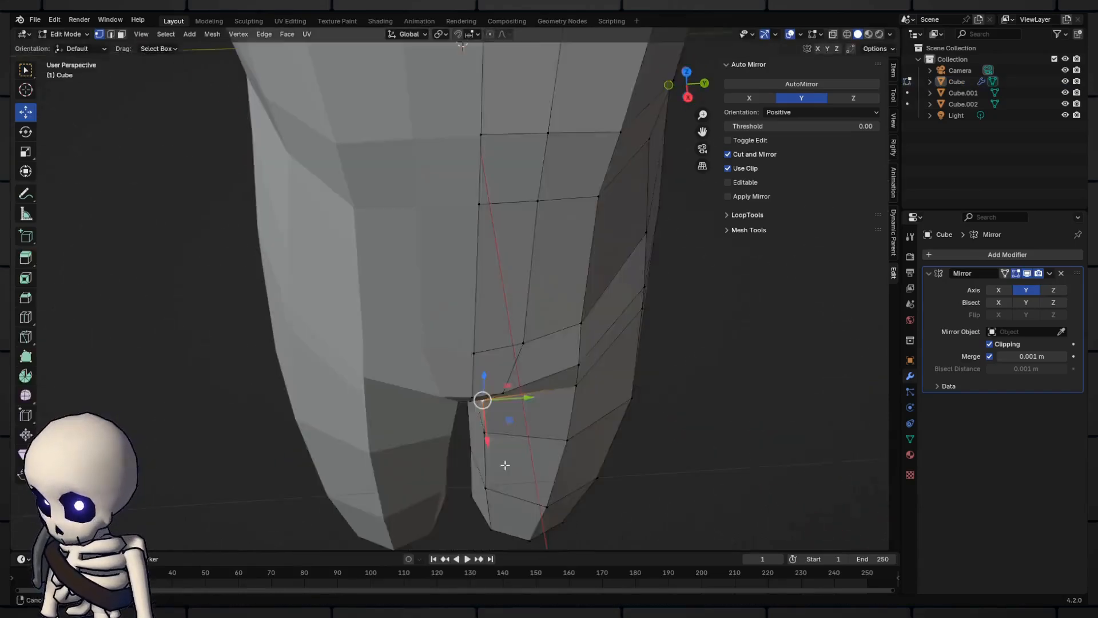
pyautogui.click(489, 34)
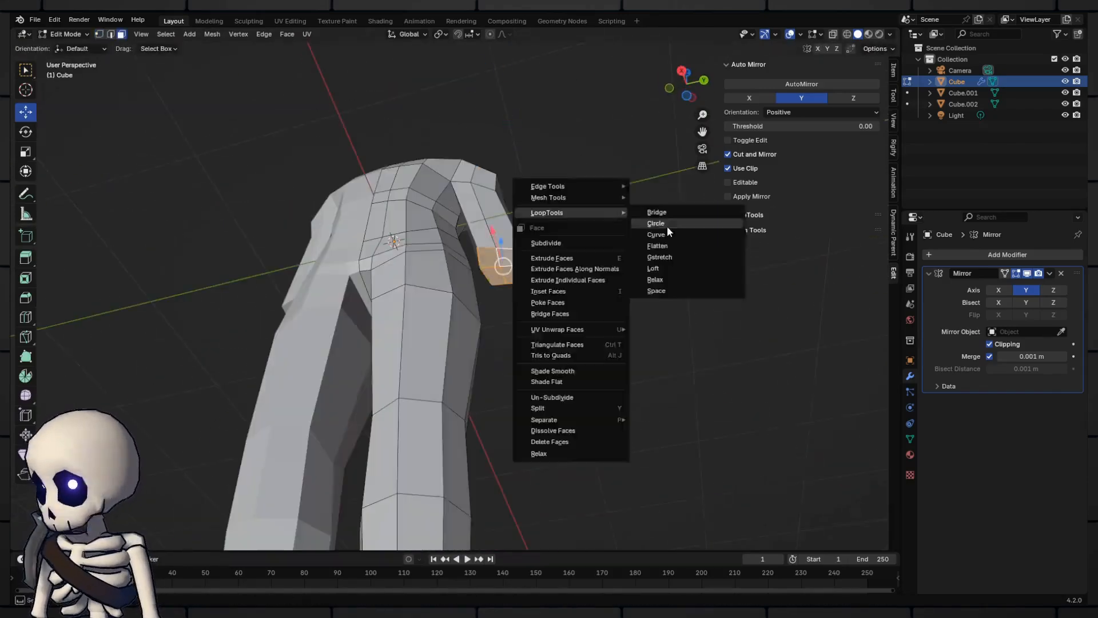
pyautogui.click(668, 226)
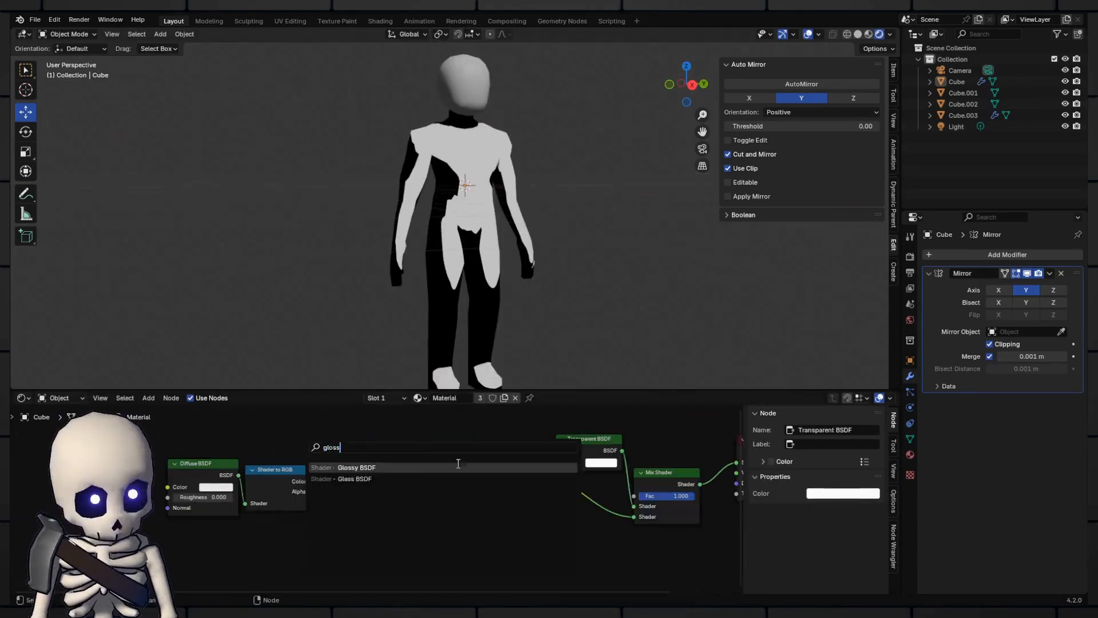
# Add a Mix node to combine the two Shader to RGB branches in the body's material.
pyautogui.write('mix')
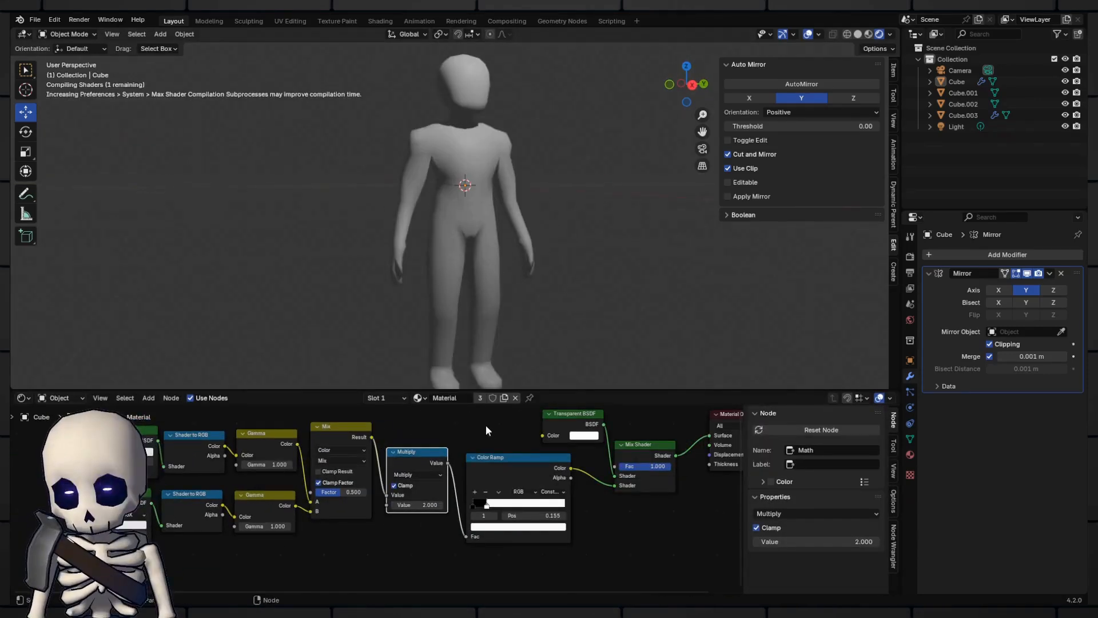
pyautogui.scroll(5, 430, 318)
# Unwrap the body's faces with Project from View and search for a "co" node to add to its material.
pyautogui.press('Tab')
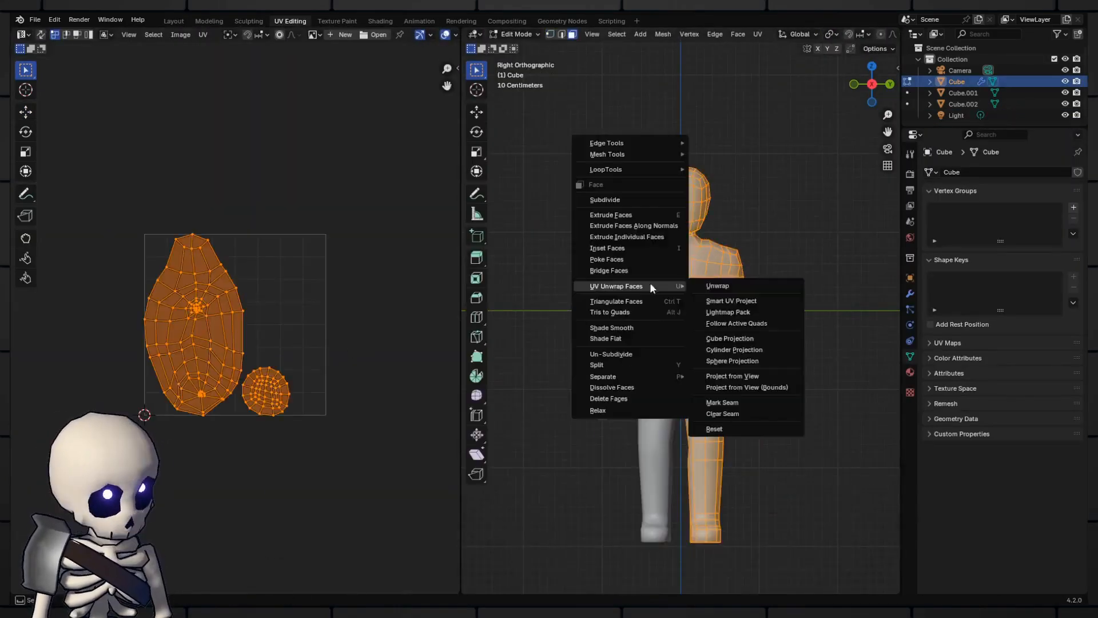
pyautogui.click(669, 375)
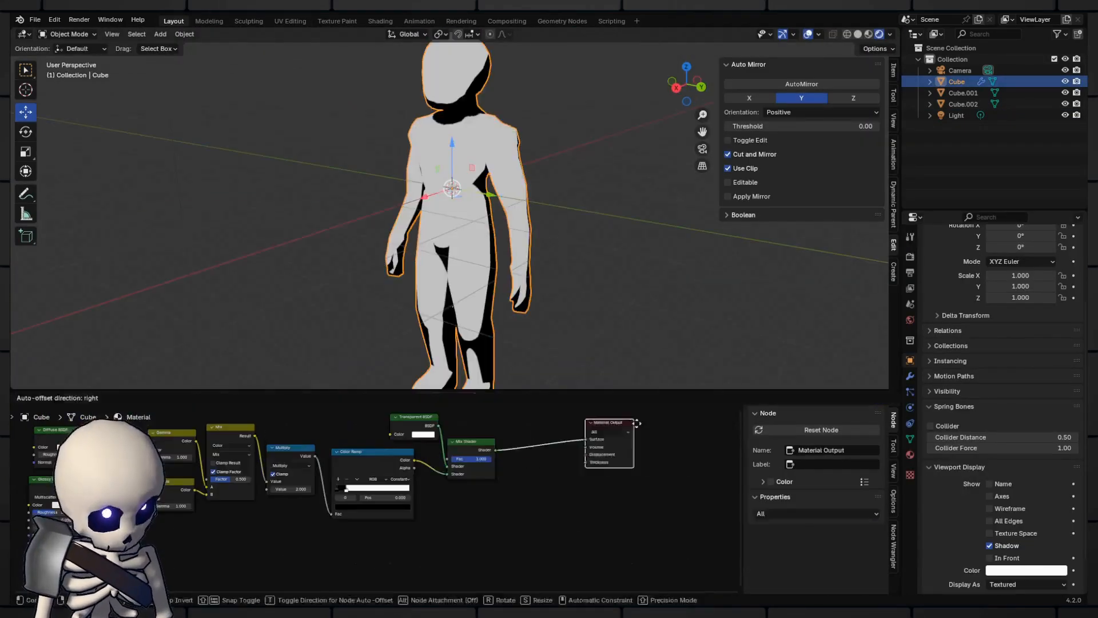
pyautogui.hotkey('shift', 'a')
pyautogui.write('co')
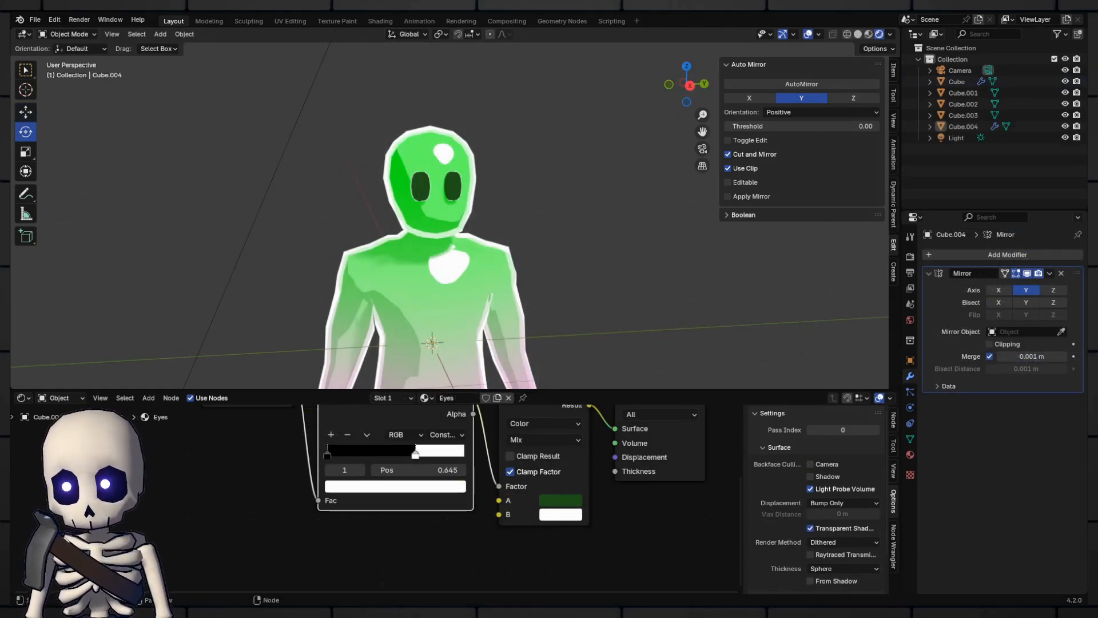
# Examine the character's gradient shading, highlights, white outline and eyes from several angles and distances.
pyautogui.moveTo(435, 246); pyautogui.dragTo(470, 320, button='middle')
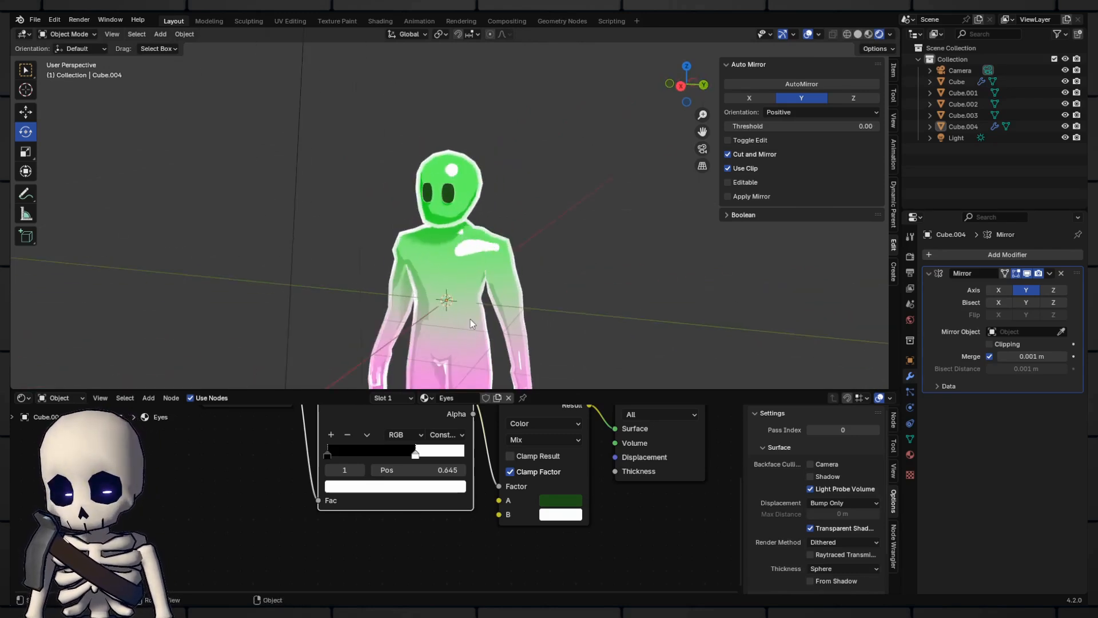
pyautogui.moveTo(434, 307); pyautogui.dragTo(398, 211, button='middle')
pyautogui.scroll(3, 433, 285)
pyautogui.scroll(-4, 495, 202)
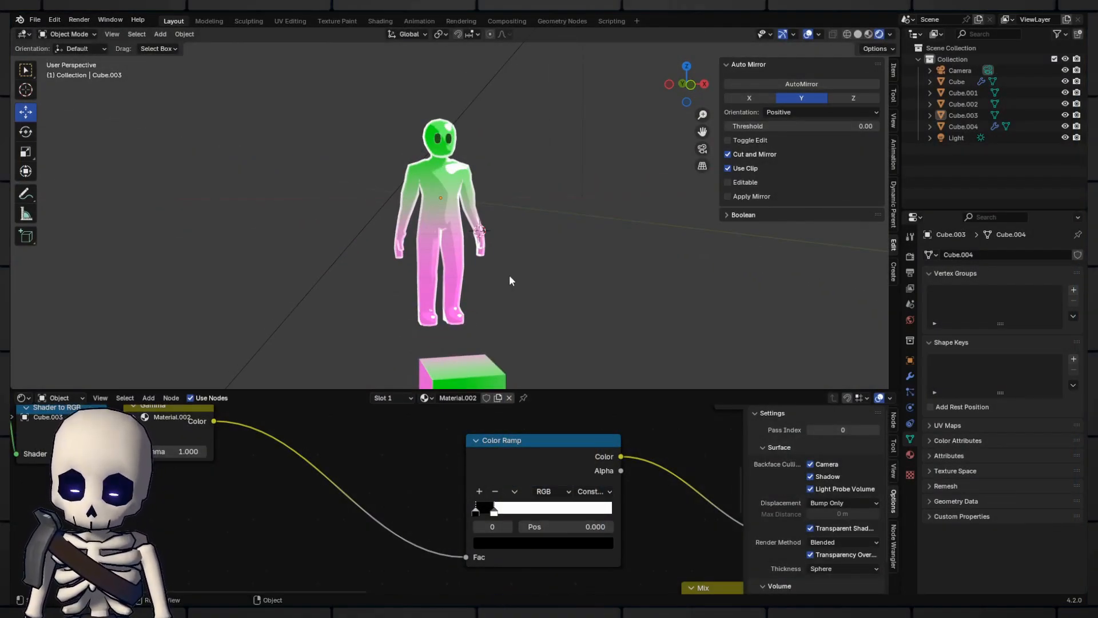
pyautogui.scroll(4, 486, 248)
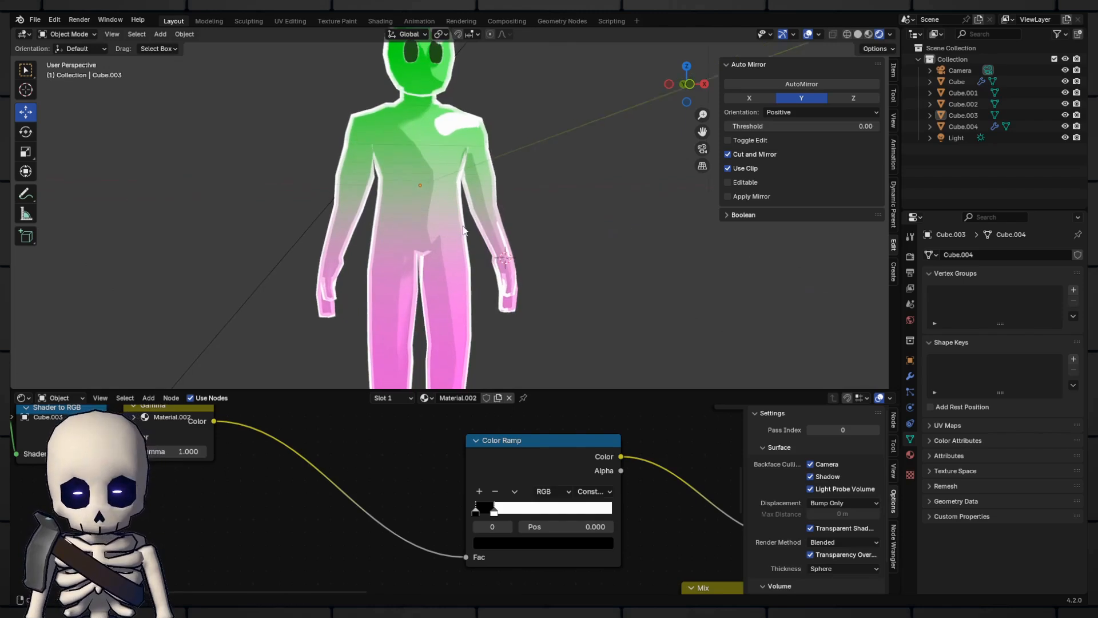
pyautogui.scroll(-2, 463, 226)
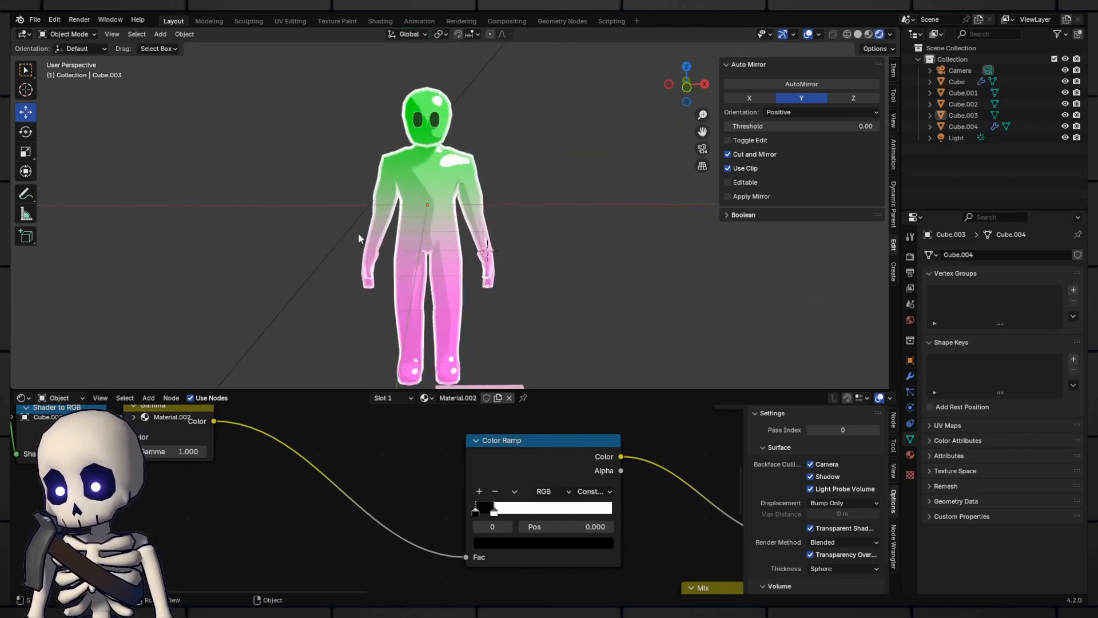
pyautogui.keyDown('shift'); pyautogui.moveTo(359, 233); pyautogui.dragTo(439, 232, button='middle'); pyautogui.keyUp('shift')
pyautogui.scroll(2, 515, 232)
pyautogui.moveTo(558, 235); pyautogui.dragTo(536, 235, button='middle')
# Add a Rigify human meta-rig to the scene.
pyautogui.hotkey('shift', 'a')
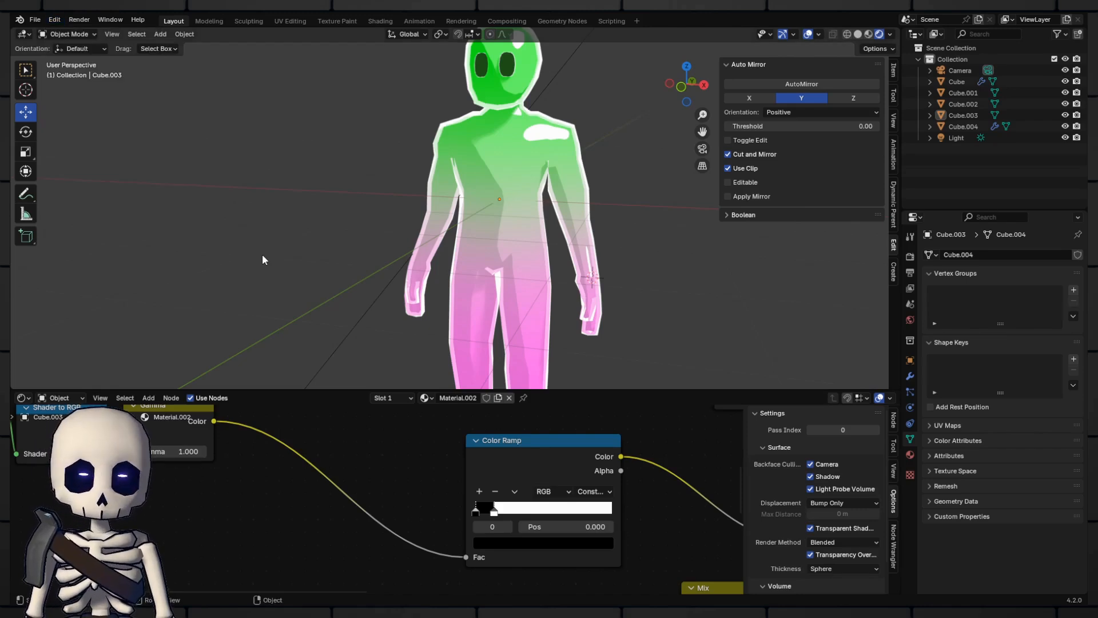
pyautogui.scroll(-6, 256, 253)
pyautogui.hotkey('shift', 'a')
pyautogui.moveTo(524, 237)
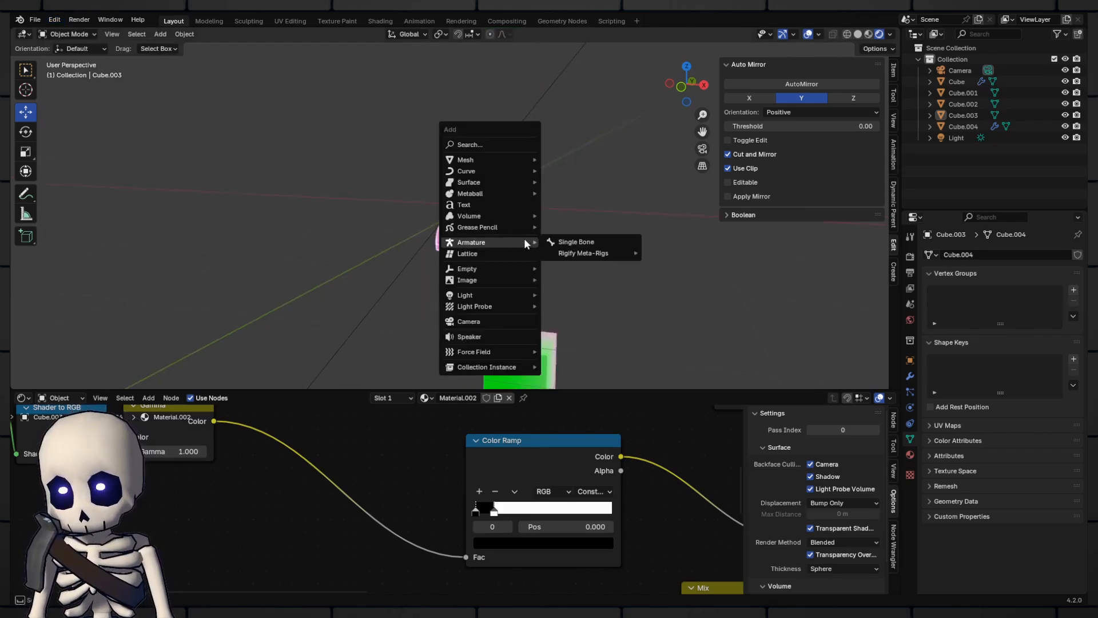
pyautogui.moveTo(571, 257)
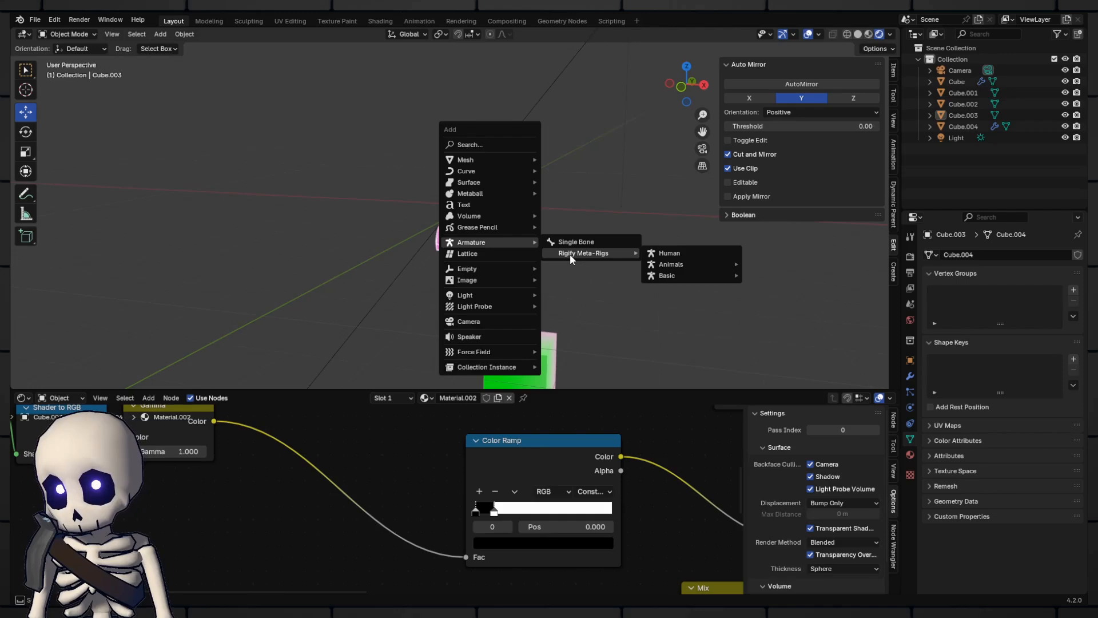
pyautogui.click(662, 255)
# Snap the 3D cursor to the body mesh's origin and snap the meta-rig to the cursor.
pyautogui.scroll(3, 629, 257)
pyautogui.moveTo(538, 257); pyautogui.dragTo(557, 257, button='middle')
pyautogui.keyDown('shift'); pyautogui.moveTo(558, 257); pyautogui.dragTo(499, 250, button='middle'); pyautogui.keyUp('shift')
pyautogui.click(422, 229)
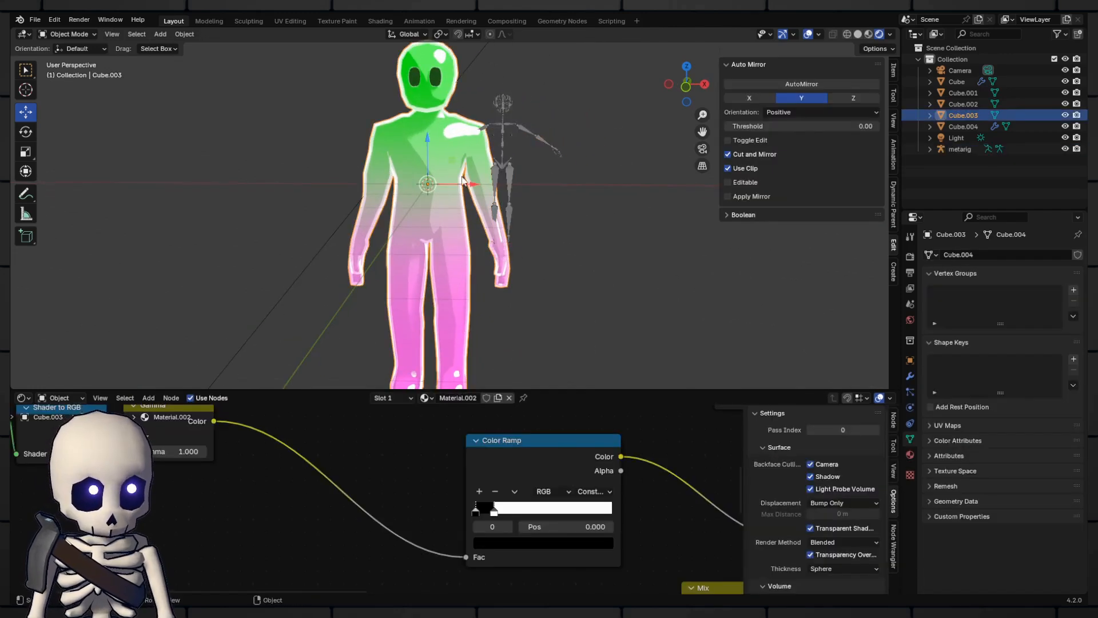
pyautogui.scroll(4, 439, 217)
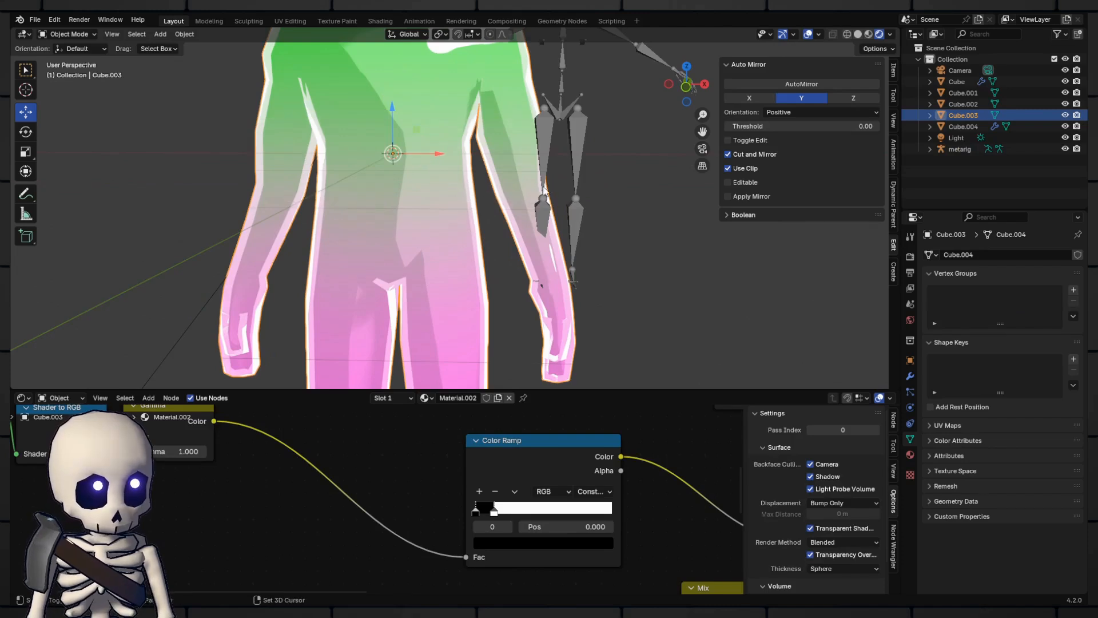
pyautogui.click(545, 182)
pyautogui.scroll(-4, 519, 172)
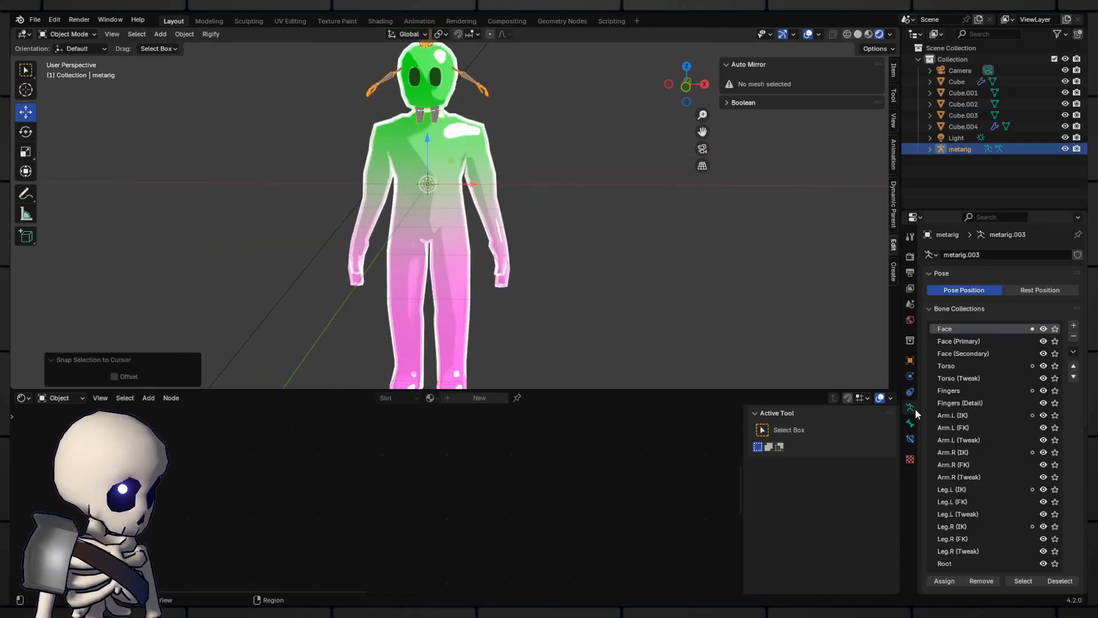
# Set the meta-rig to display in front of the body and switch to the front orthographic view.
pyautogui.scroll(-4, 968, 450)
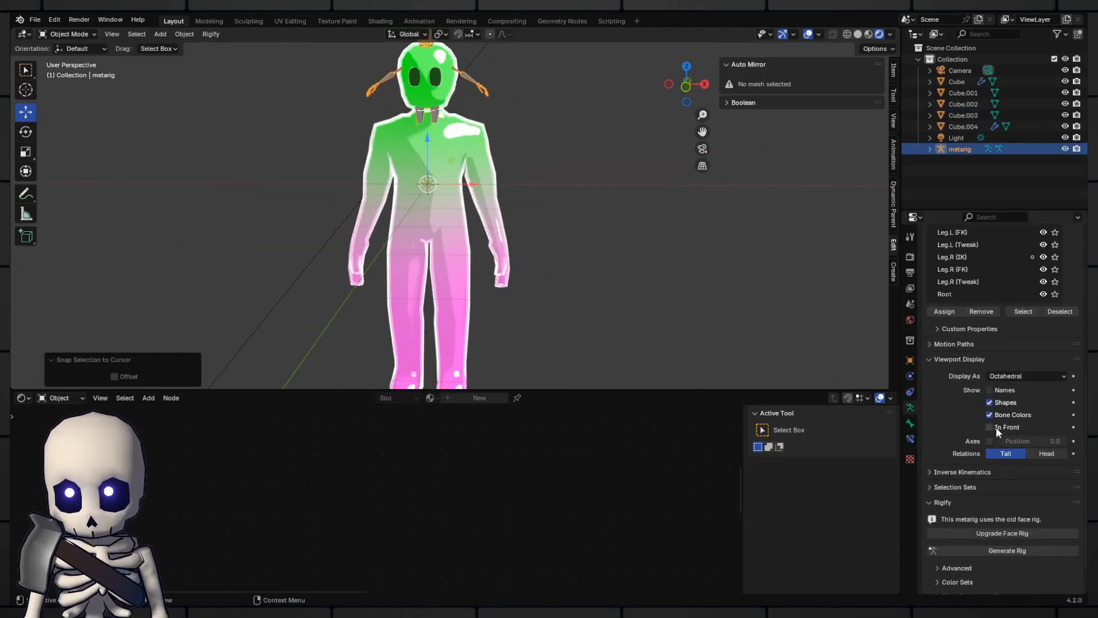
pyautogui.click(690, 88)
pyautogui.scroll(3, 534, 175)
pyautogui.press('Tab')
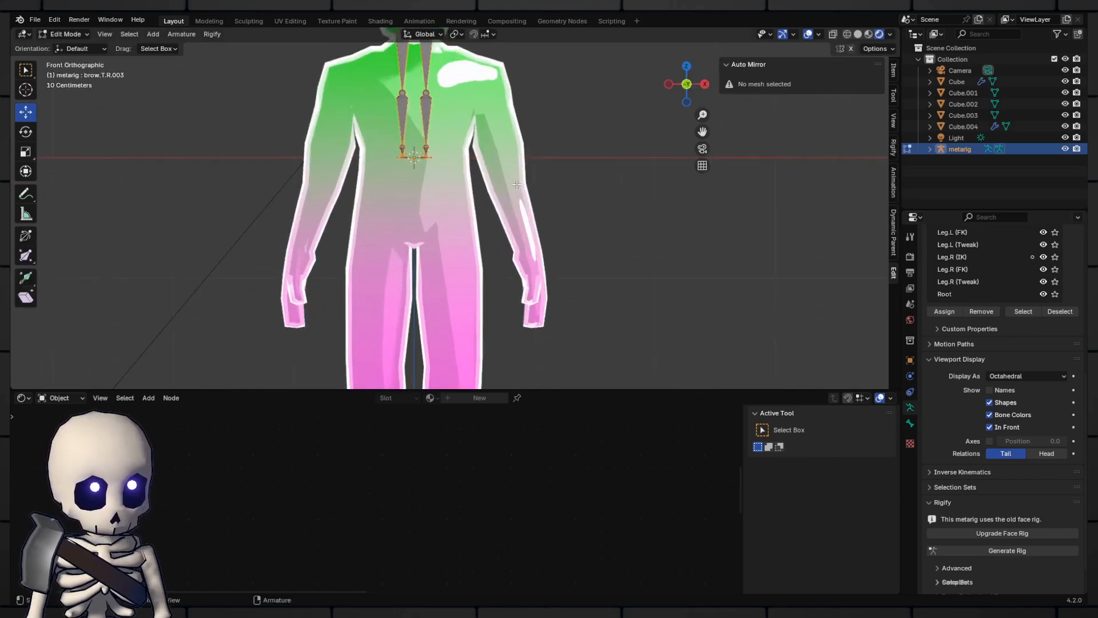
# Move the whole meta-rig down along Z and scale it up uniformly towards the character's size.
pyautogui.scroll(-2, 418, 170)
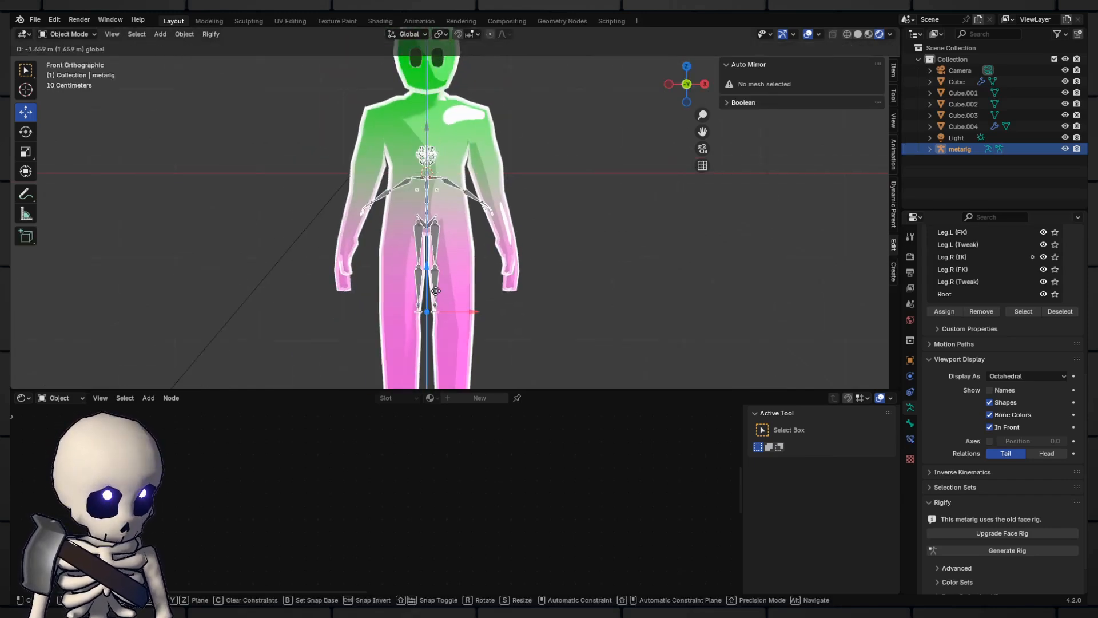
pyautogui.click(434, 286)
pyautogui.scroll(-2, 431, 234)
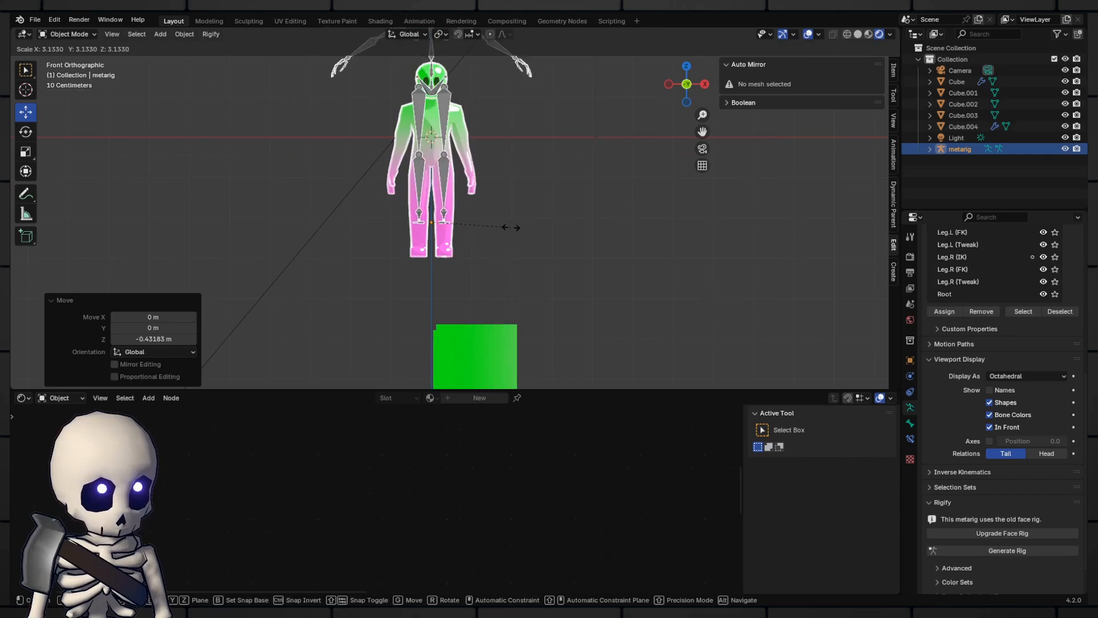
pyautogui.click(478, 224)
# Lower the meta-rig towards the character's feet and scale it uniformly by 0.774.
pyautogui.scroll(3, 475, 222)
pyautogui.moveTo(414, 310); pyautogui.dragTo(415, 386)
pyautogui.keyDown('shift'); pyautogui.moveTo(418, 354); pyautogui.dragTo(421, 283, button='middle'); pyautogui.keyUp('shift')
pyautogui.press('s')
pyautogui.click(493, 296)
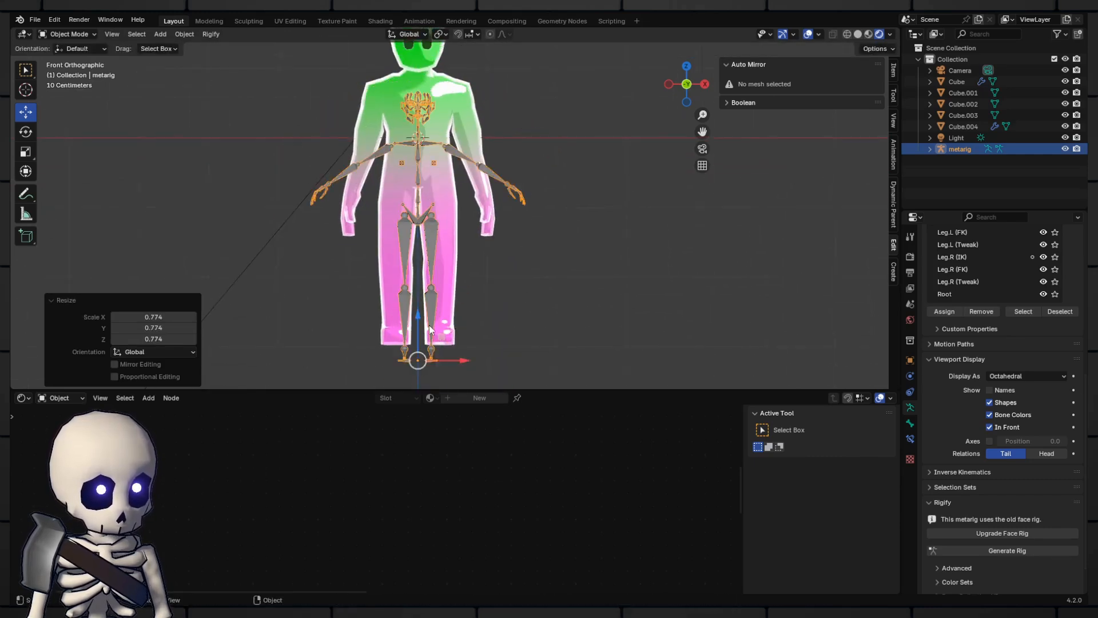
# Raise the meta-rig to align its feet with the character's soles and enlarge it, finishing with a uniform scale of 1.098.
pyautogui.keyDown('shift'); pyautogui.click(403, 335); pyautogui.keyUp('shift')
pyautogui.click(406, 318)
pyautogui.moveTo(418, 316)
pyautogui.mouseDown()
pyautogui.moveTo(418, 288)
pyautogui.moveTo(416, 316)
pyautogui.mouseUp()
pyautogui.press('s')
pyautogui.click(491, 306)
pyautogui.press('s')
pyautogui.click(485, 310)
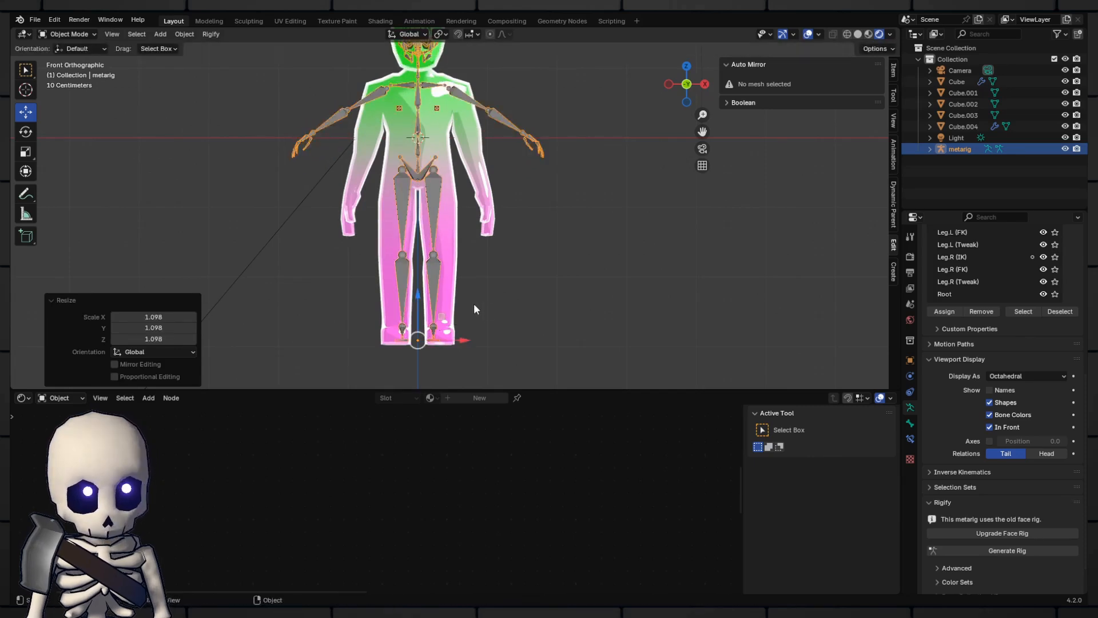
# Open the meta-rig's bones for editing, select the left thigh bone and turn on X-axis mirroring.
pyautogui.scroll(2, 455, 297)
pyautogui.press('Tab')
pyautogui.scroll(-2, 433, 264)
pyautogui.click(433, 262)
pyautogui.scroll(2, 436, 255)
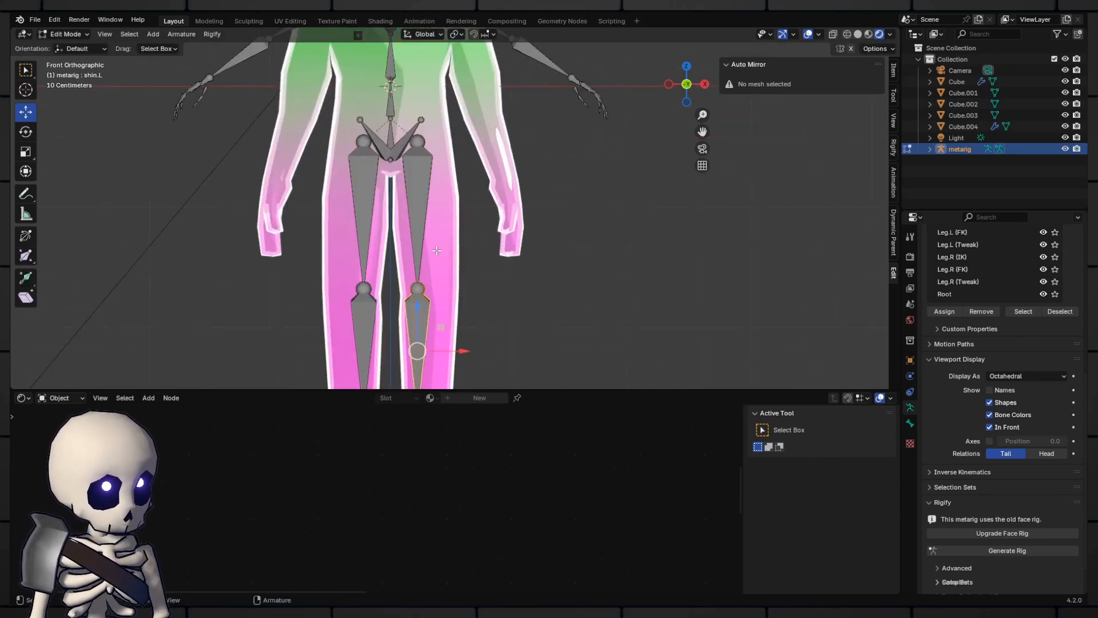
pyautogui.click(452, 225)
pyautogui.click(439, 193)
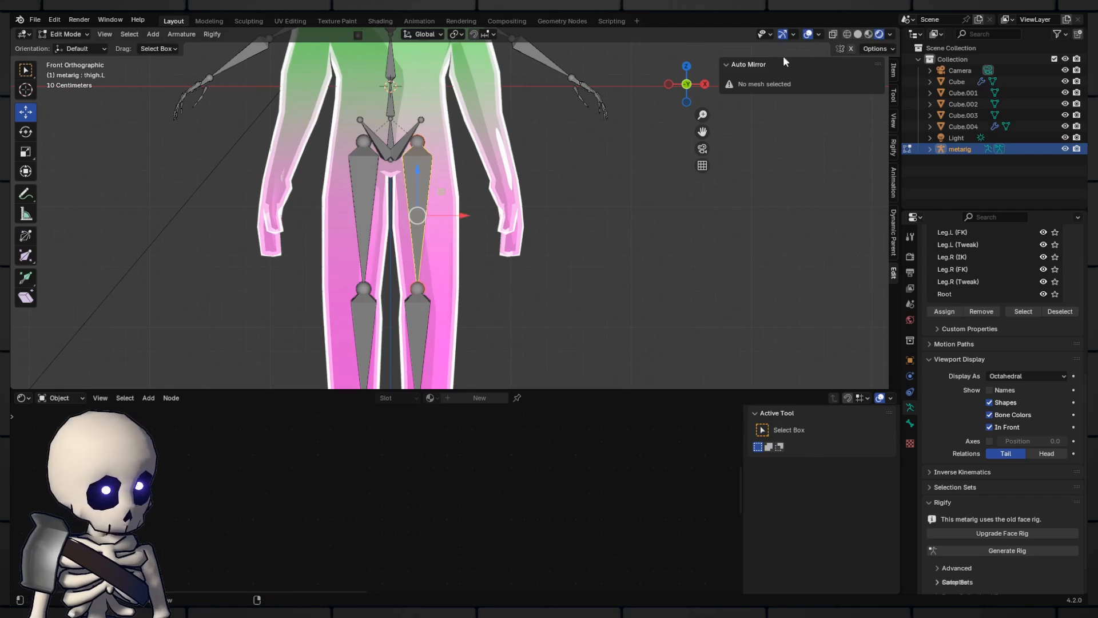
pyautogui.click(850, 49)
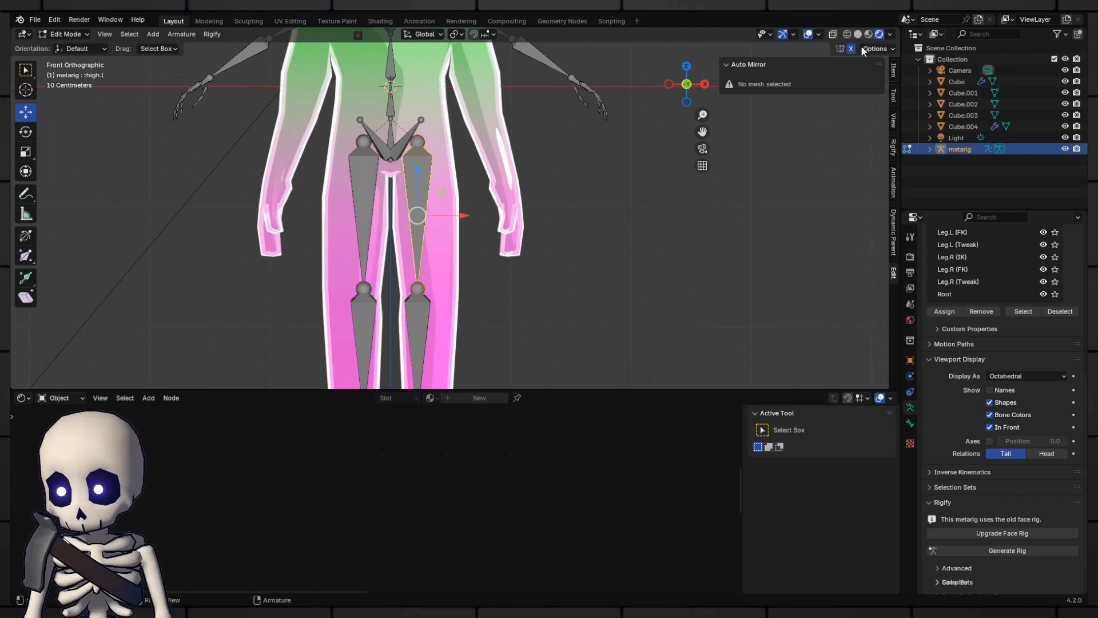
# Select the left foot bones and show the active tool's options with the X-Axis Mirror setting.
pyautogui.scroll(-3, 451, 217)
pyautogui.moveTo(462, 350); pyautogui.dragTo(427, 222)
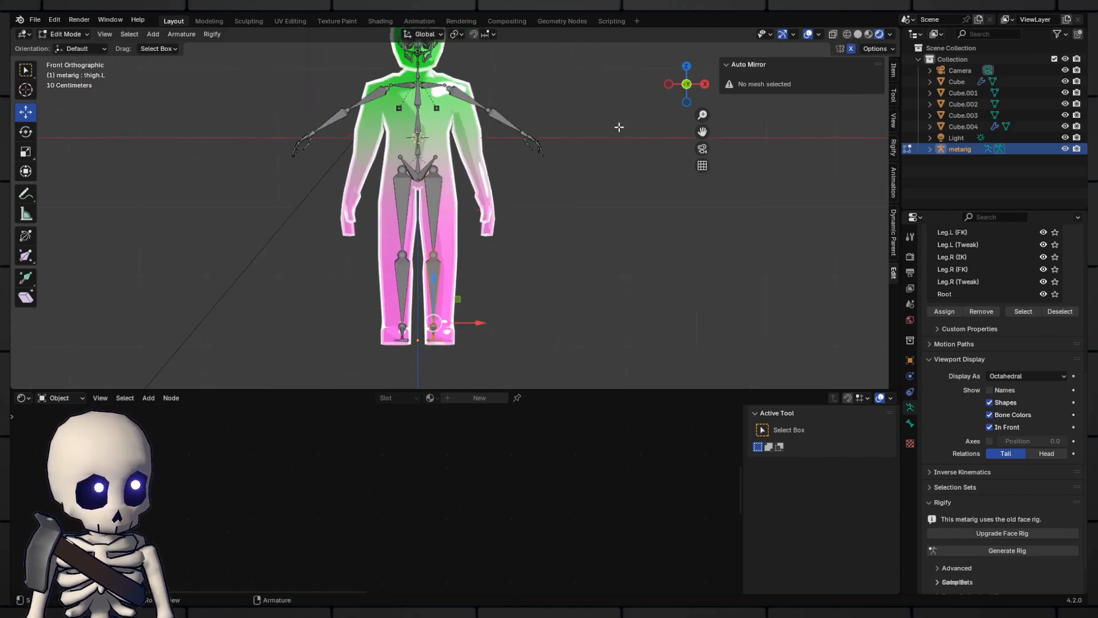
pyautogui.click(894, 74)
pyautogui.click(893, 91)
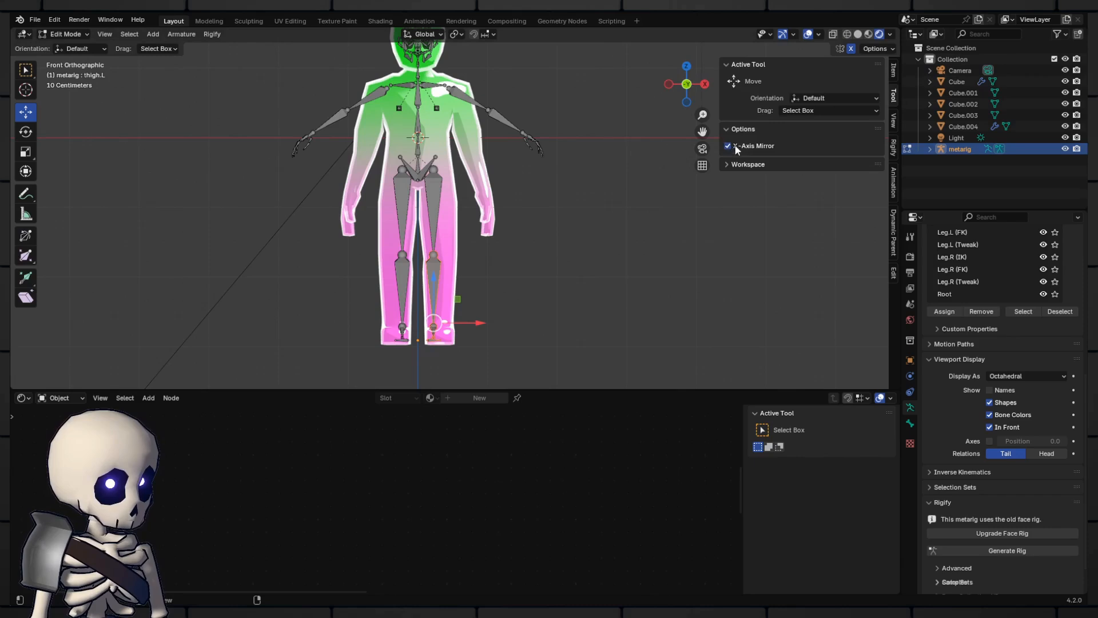
# Extend the selection on the left leg bones and move them about 0.067 m along Y.
pyautogui.keyDown('shift'); pyautogui.click(439, 211); pyautogui.keyUp('shift')
pyautogui.scroll(4, 439, 211)
pyautogui.keyDown('shift'); pyautogui.click(415, 102); pyautogui.keyUp('shift')
pyautogui.scroll(-4, 457, 229)
pyautogui.scroll(1, 464, 300)
pyautogui.moveTo(463, 300); pyautogui.dragTo(474, 308)
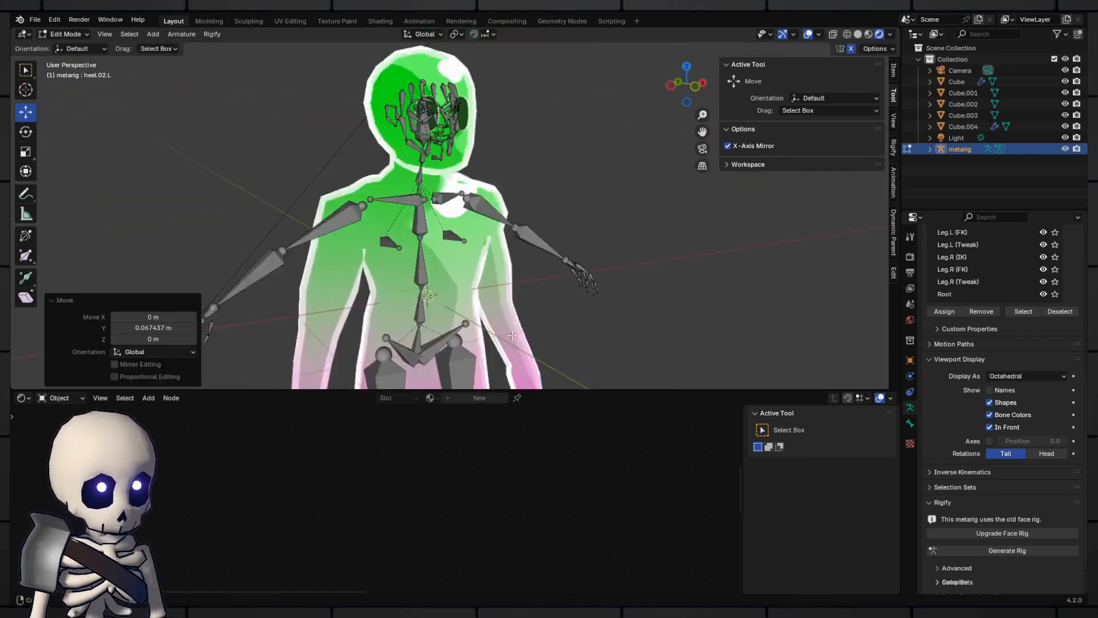
pyautogui.scroll(10, 1016, 292)
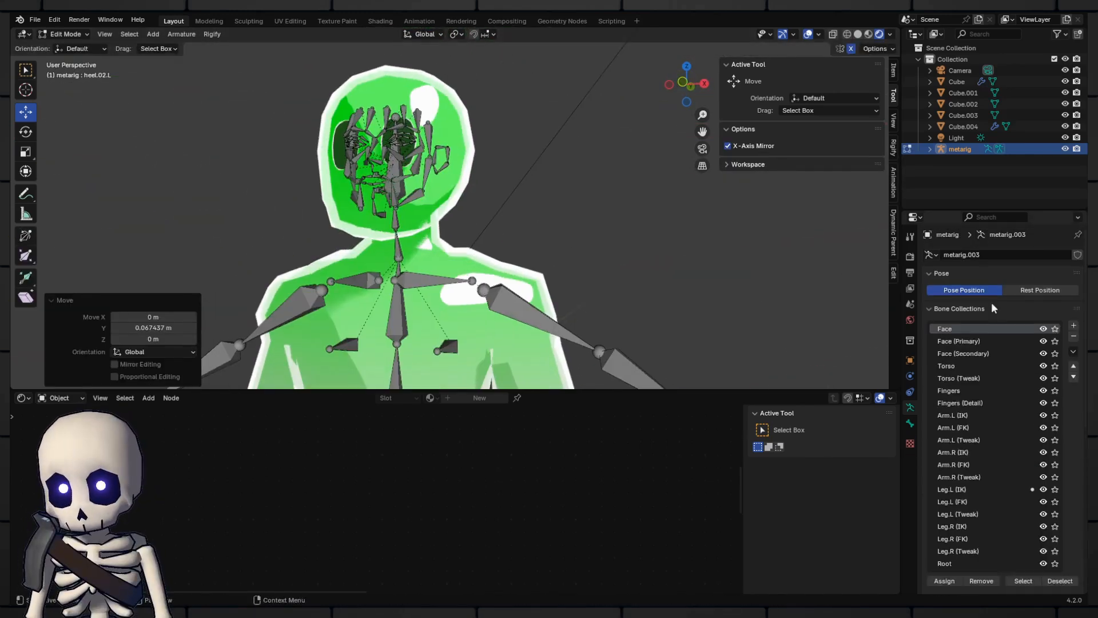
# Rotate the left arm bones 35.4° around Y to fit the character's arm, and move the left breast bone about -0.069 m in X and -0.056 m in Z.
pyautogui.scroll(-3, 1016, 401)
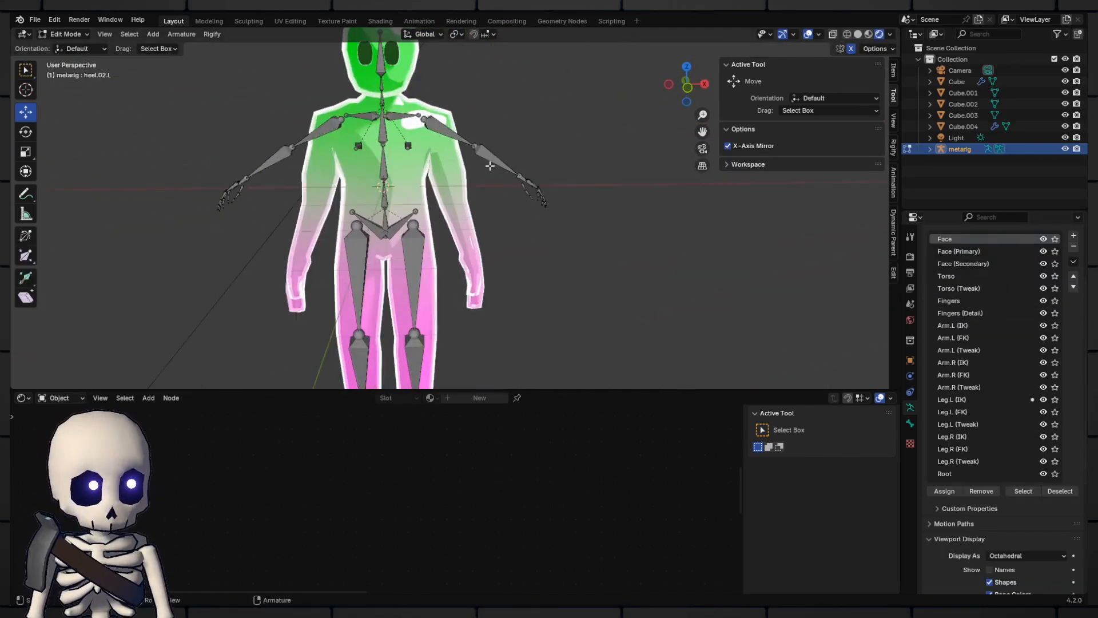
pyautogui.press(',')
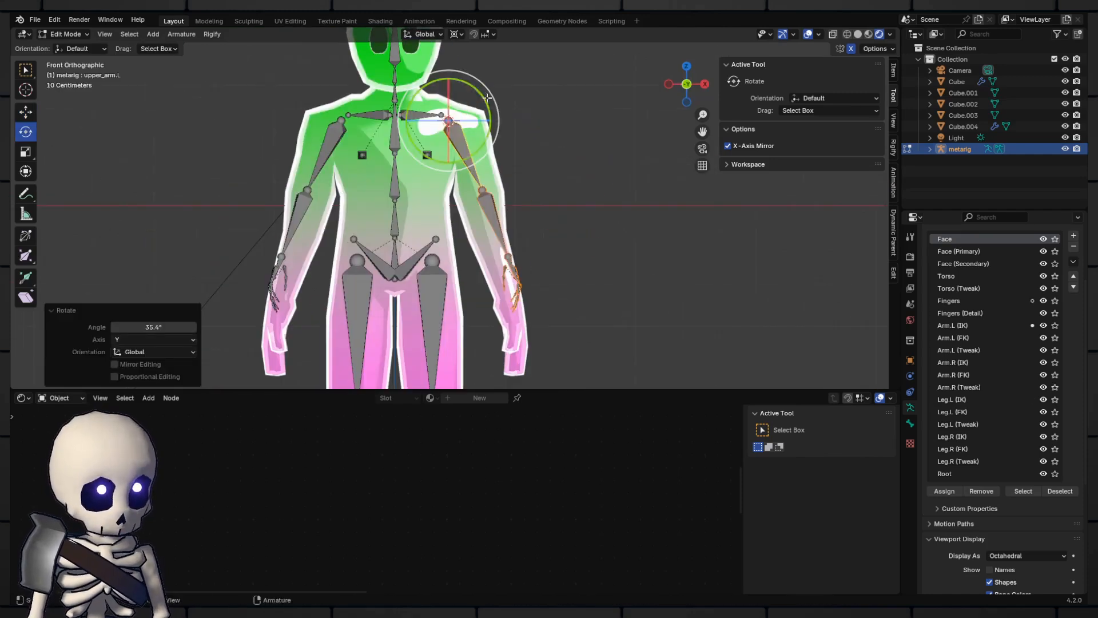
pyautogui.press('g')
pyautogui.hotkey('shift', 'z')
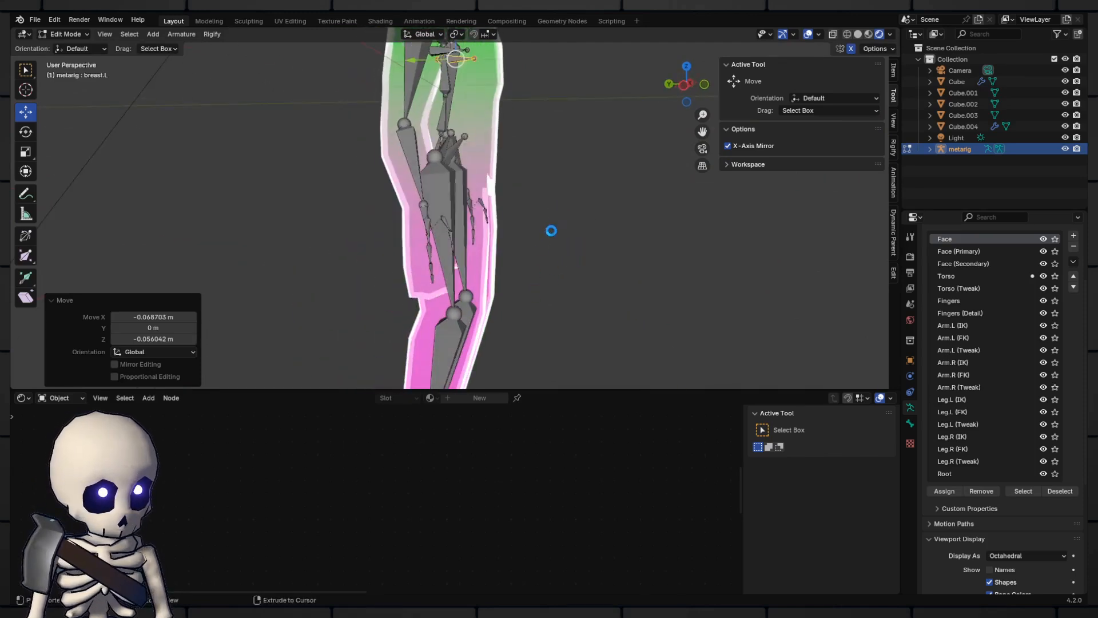
# Save the file and apply all transforms to the meta-rig in Object Mode.
pyautogui.hotkey('ctrl', 's')
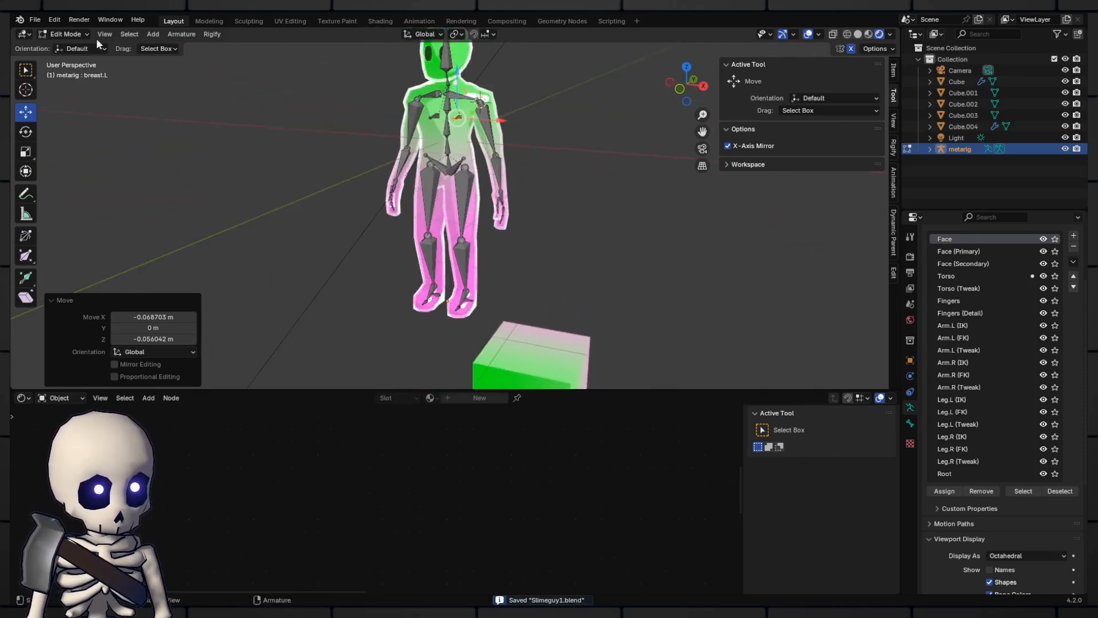
pyautogui.click(66, 34)
pyautogui.click(63, 44)
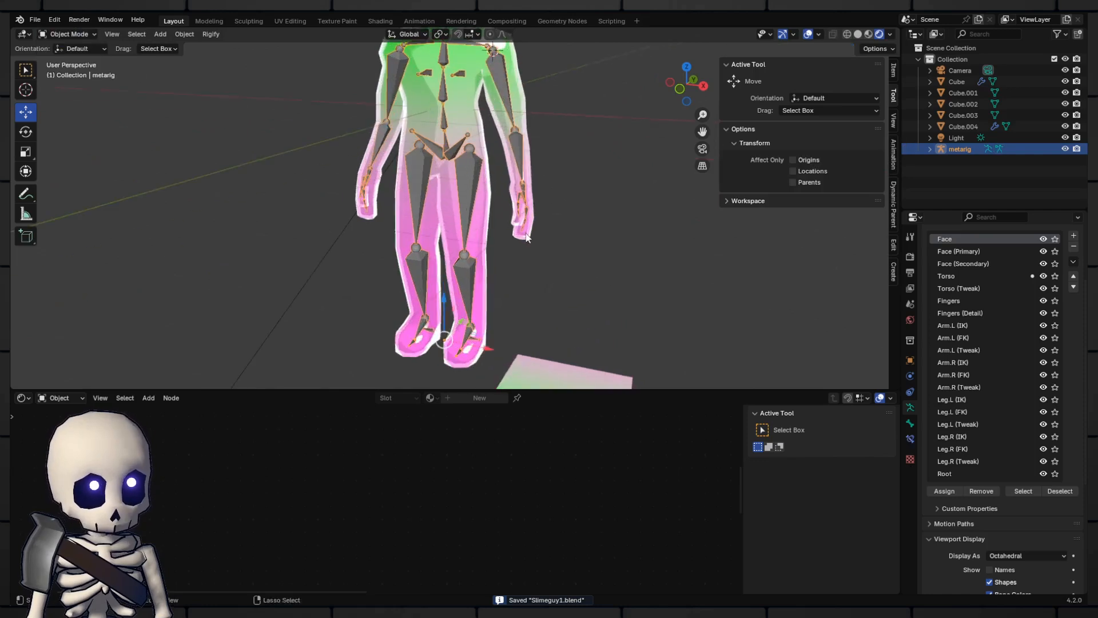
pyautogui.hotkey('ctrl', 'a')
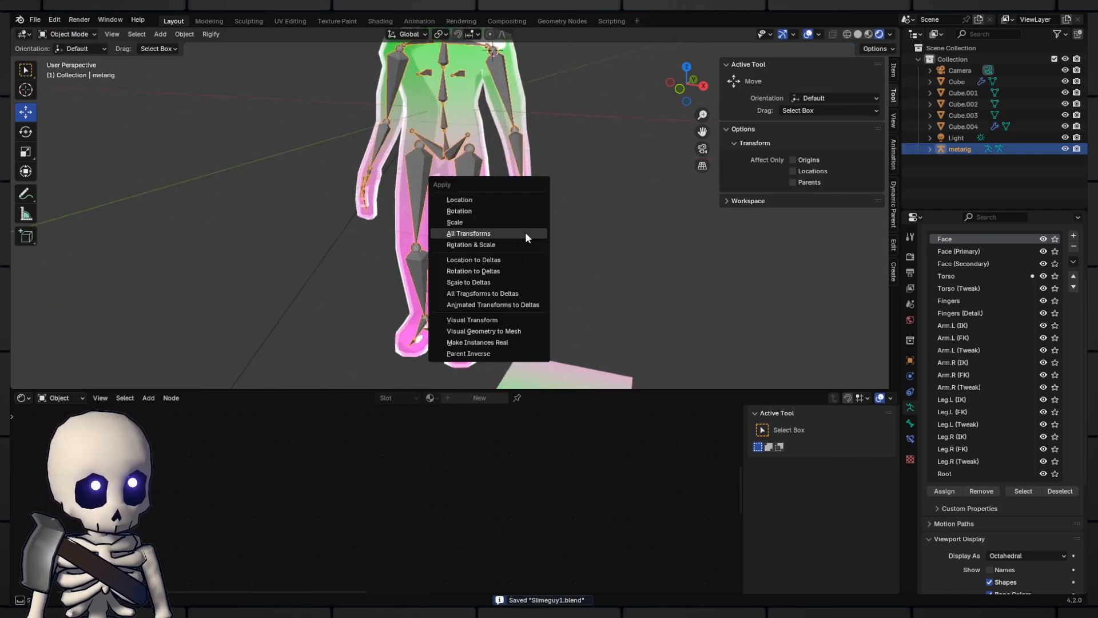
pyautogui.click(525, 231)
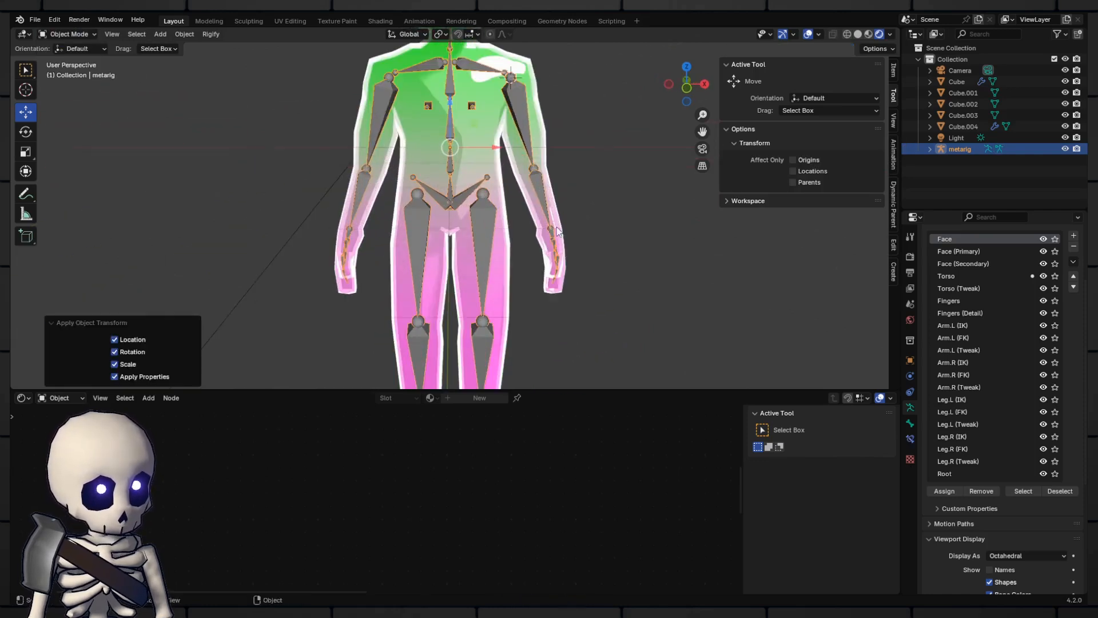
# Generate the Rigify control rig from the fitted meta-rig.
pyautogui.scroll(-6, 968, 524)
pyautogui.scroll(-2, 955, 447)
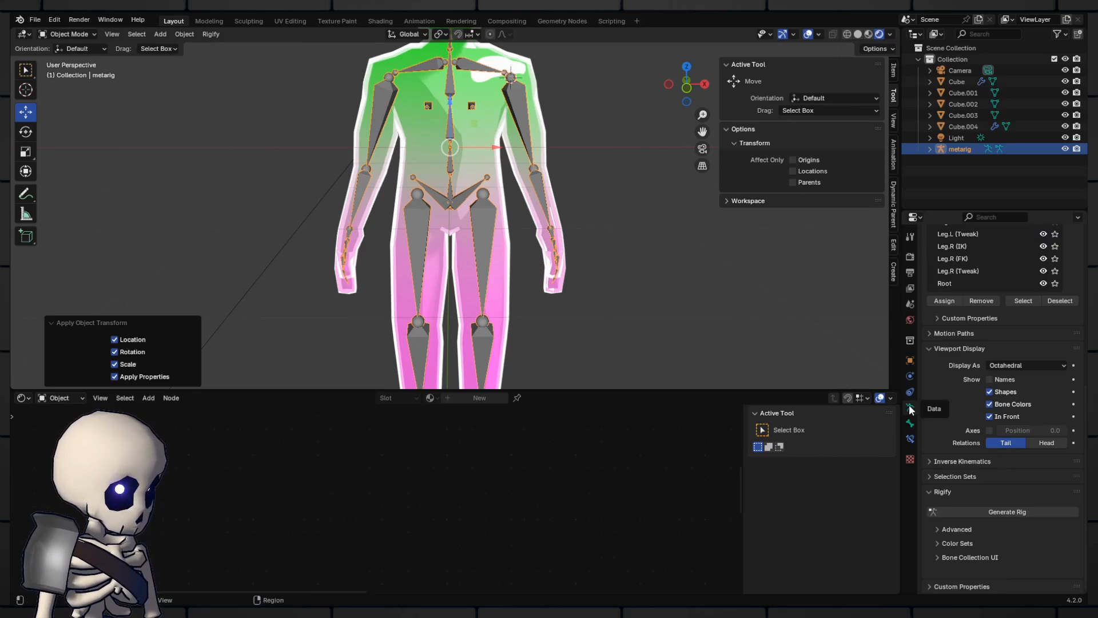
pyautogui.moveTo(520, 202); pyautogui.dragTo(520, 187, button='middle')
pyautogui.click(954, 511)
pyautogui.scroll(6, 572, 223)
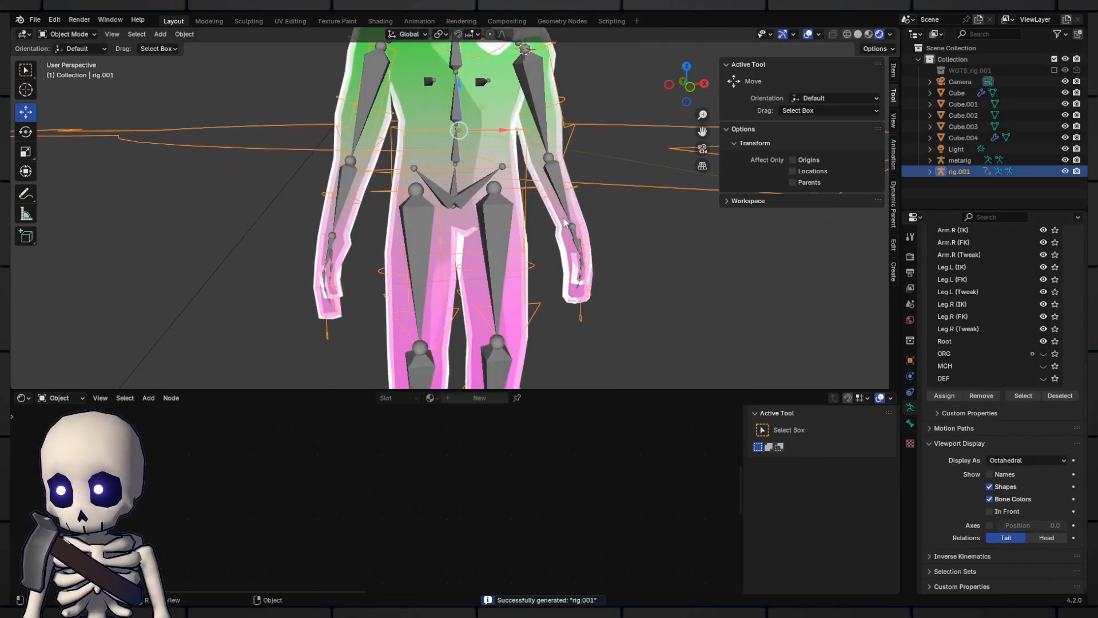
# Hide the meta-rig and set the generated rig to display in front of the character's body.
pyautogui.click(526, 214)
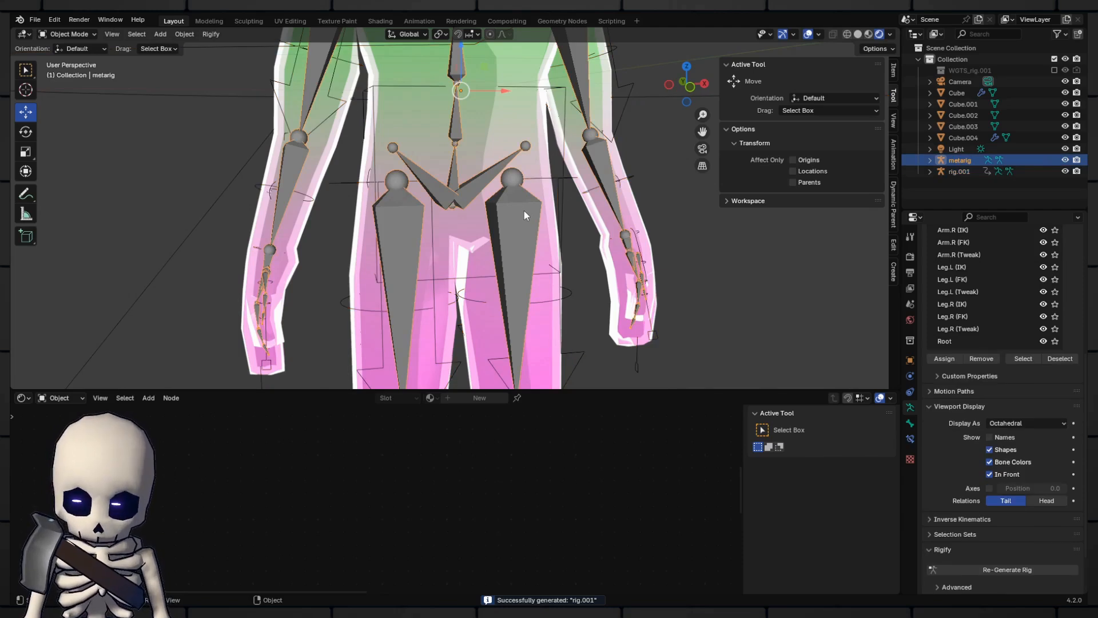
pyautogui.press('h')
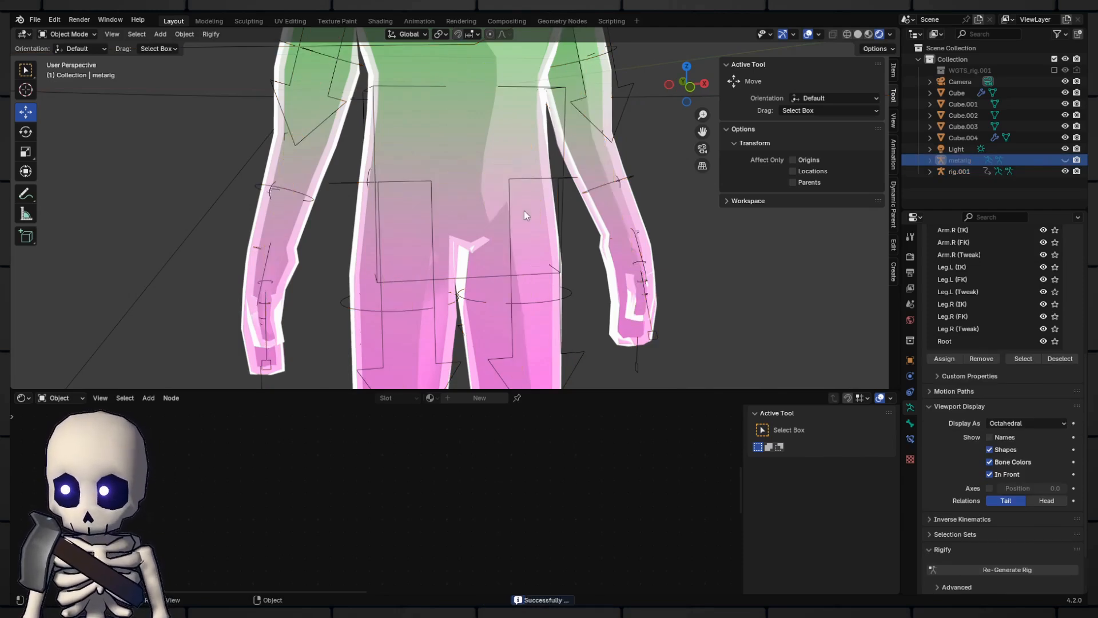
pyautogui.click(561, 202)
pyautogui.click(990, 511)
pyautogui.scroll(-2, 564, 228)
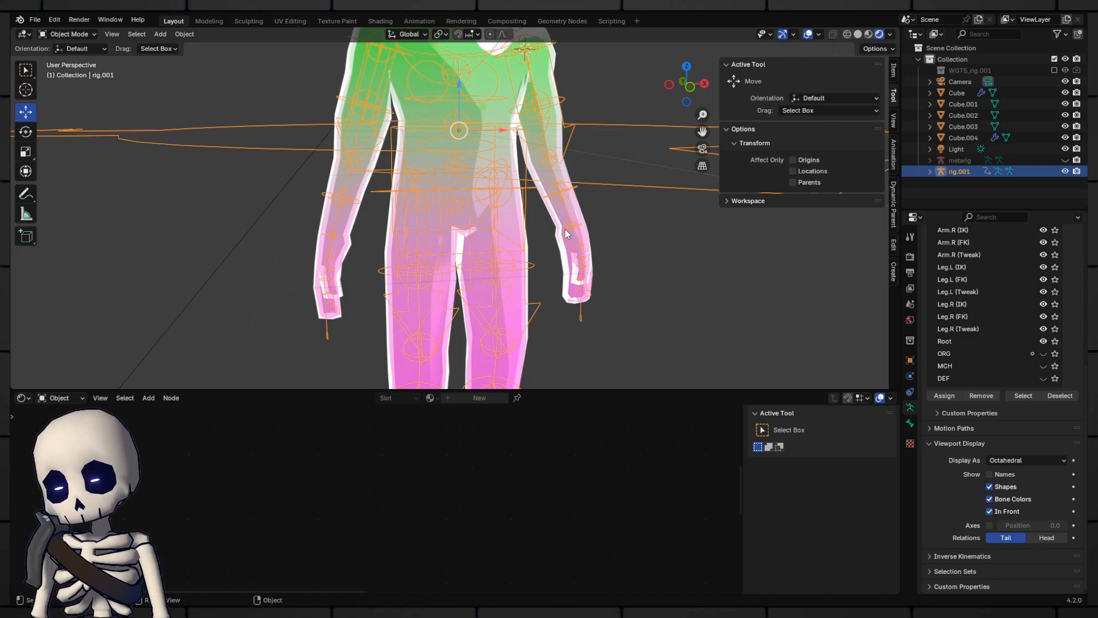
pyautogui.scroll(-3, 565, 229)
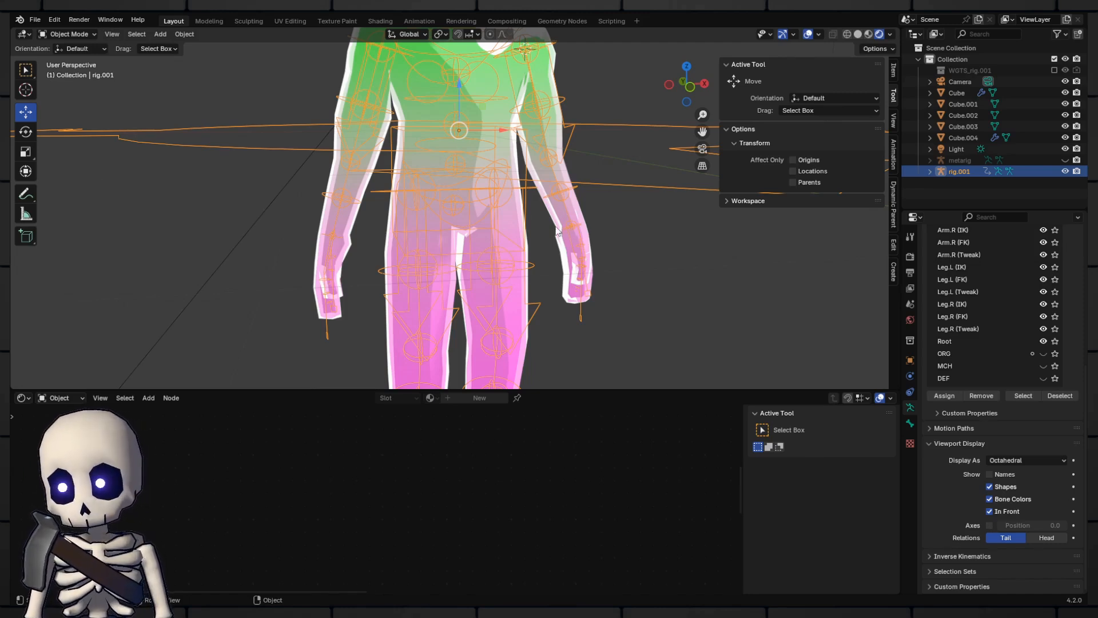
pyautogui.moveTo(565, 229); pyautogui.dragTo(502, 205, button='middle')
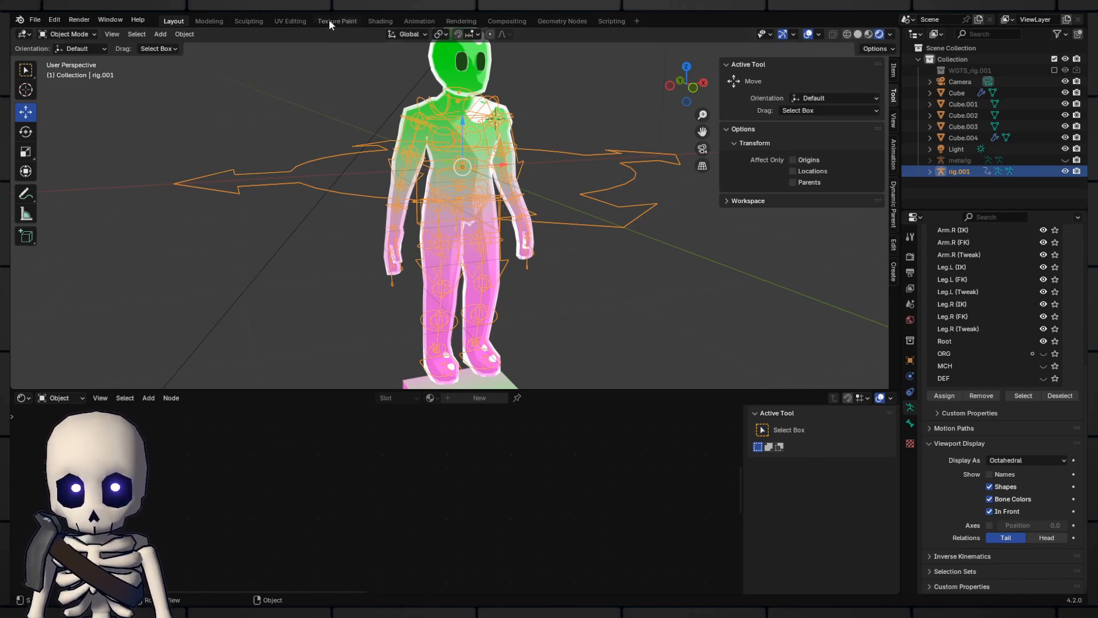
# Examine the generated rig's controls and root in Pose Mode, and return to Object Mode.
pyautogui.click(66, 33)
pyautogui.click(63, 72)
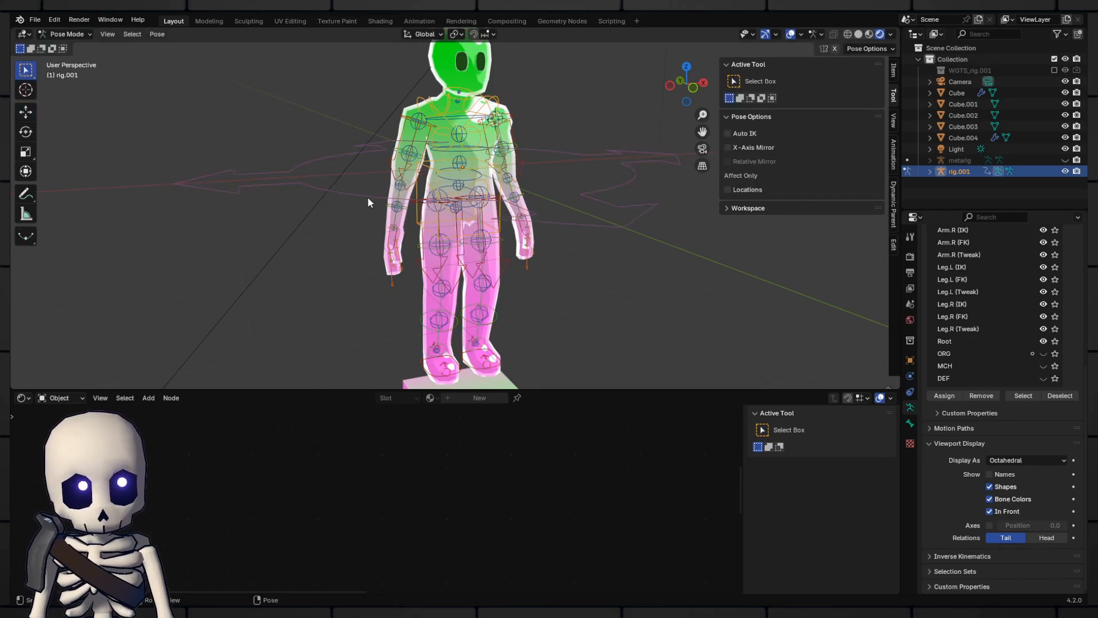
pyautogui.click(370, 194)
pyautogui.moveTo(370, 195); pyautogui.dragTo(396, 181, button='middle')
pyautogui.moveTo(527, 217); pyautogui.dragTo(486, 234, button='middle')
pyautogui.moveTo(548, 268); pyautogui.dragTo(515, 238, button='middle')
pyautogui.scroll(5, 361, 153)
pyautogui.click(67, 34)
pyautogui.click(60, 47)
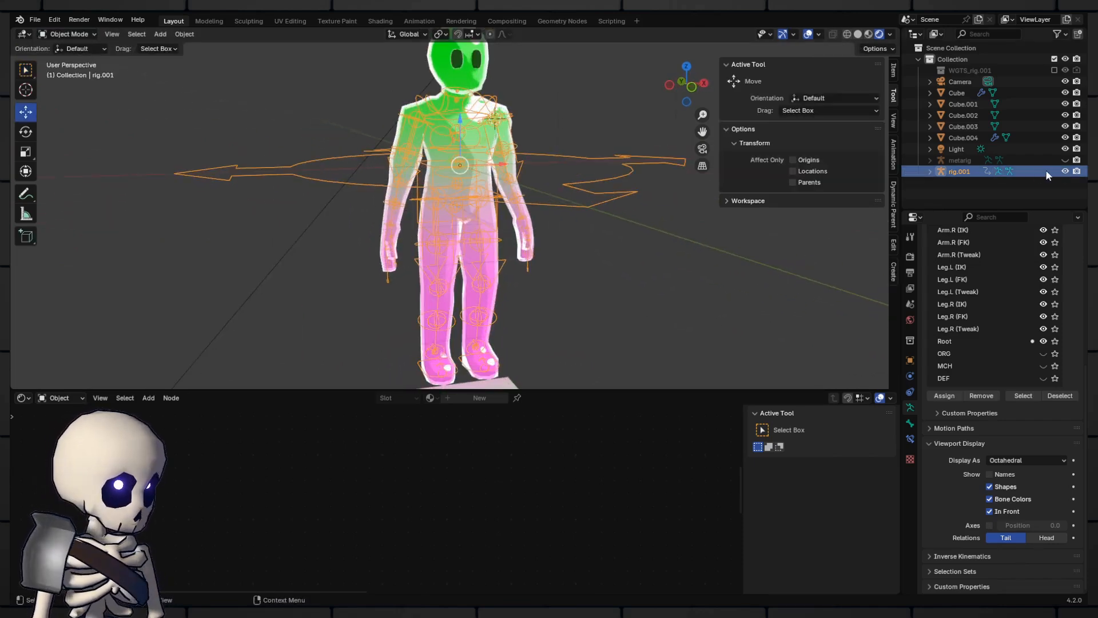
# Hide the generated rig, show the meta-rig, and select it with the character's meshes, leaving the light out and making the body mesh Cube active.
pyautogui.click(1065, 171)
pyautogui.click(1065, 160)
pyautogui.moveTo(458, 185); pyautogui.dragTo(551, 223, button='middle')
pyautogui.scroll(-3, 469, 183)
pyautogui.moveTo(551, 229); pyautogui.dragTo(447, 133)
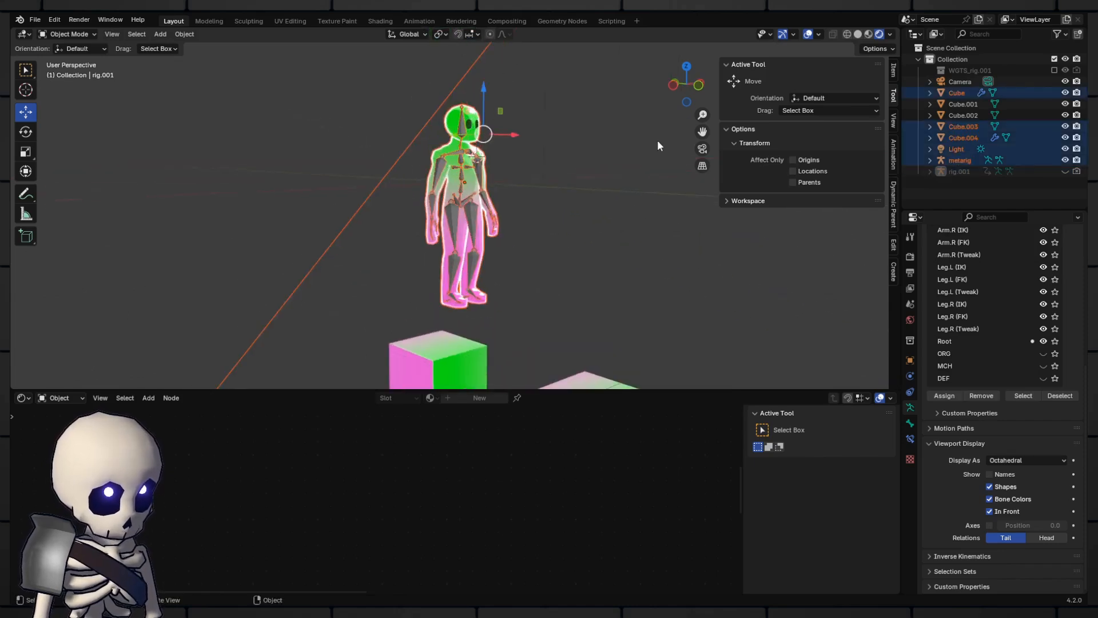
pyautogui.keyDown('ctrl'); pyautogui.click(482, 134); pyautogui.keyUp('ctrl')
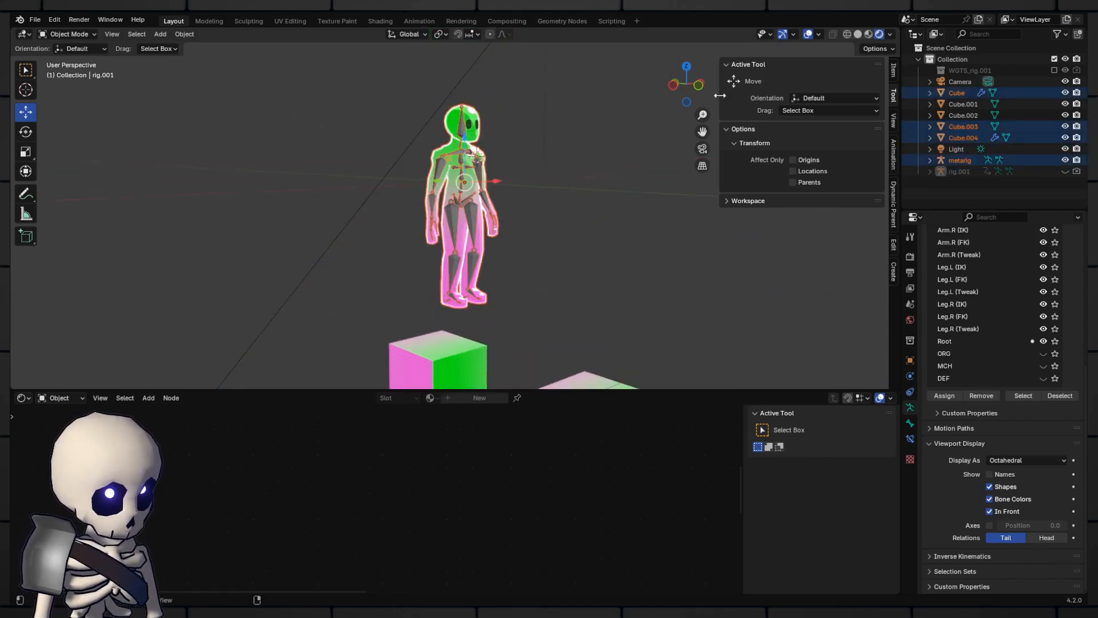
pyautogui.keyDown('shift'); pyautogui.click(479, 133); pyautogui.keyUp('shift')
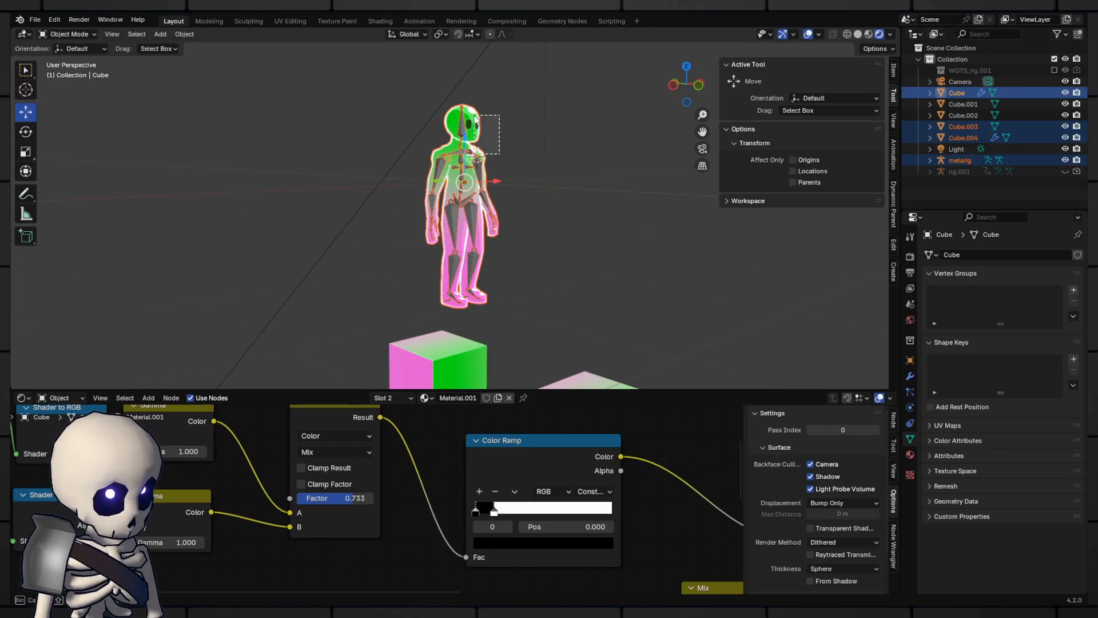
# Raise the selected character and meta-rig about 2.95 m along Z to stand on the ground line in front view, and apply their location.
pyautogui.click(698, 84)
pyautogui.moveTo(456, 159); pyautogui.dragTo(502, 112)
pyautogui.keyDown('shift'); pyautogui.moveTo(502, 107); pyautogui.dragTo(509, 176, button='middle'); pyautogui.keyUp('shift')
pyautogui.scroll(2, 523, 195)
pyautogui.hotkey('ctrl', 'a')
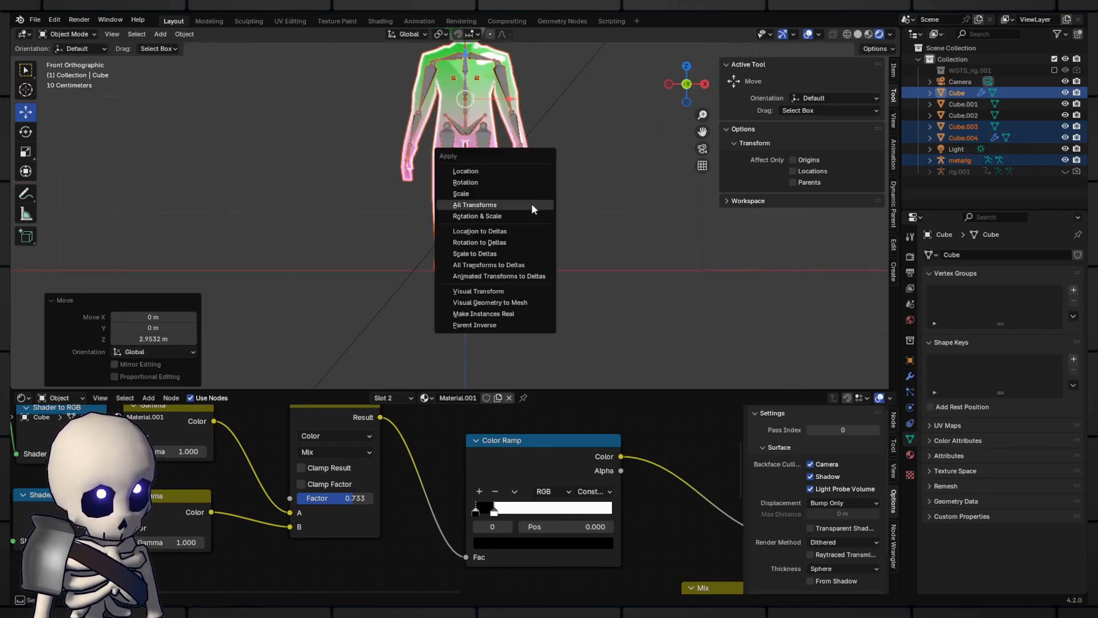
pyautogui.click(523, 170)
pyautogui.moveTo(549, 226); pyautogui.dragTo(558, 246, button='middle')
# Select the meta-rig and re-generate the control rig at the character's new position.
pyautogui.click(960, 160)
pyautogui.scroll(-5, 976, 457)
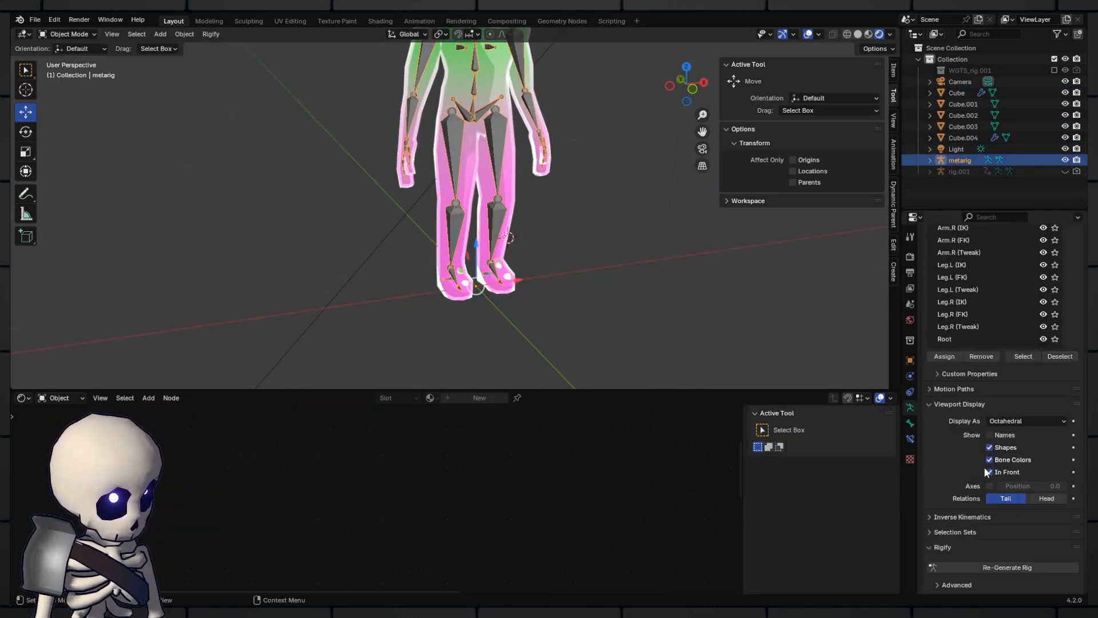
pyautogui.scroll(-3, 983, 486)
pyautogui.click(994, 509)
pyautogui.moveTo(556, 279); pyautogui.dragTo(484, 255, button='middle')
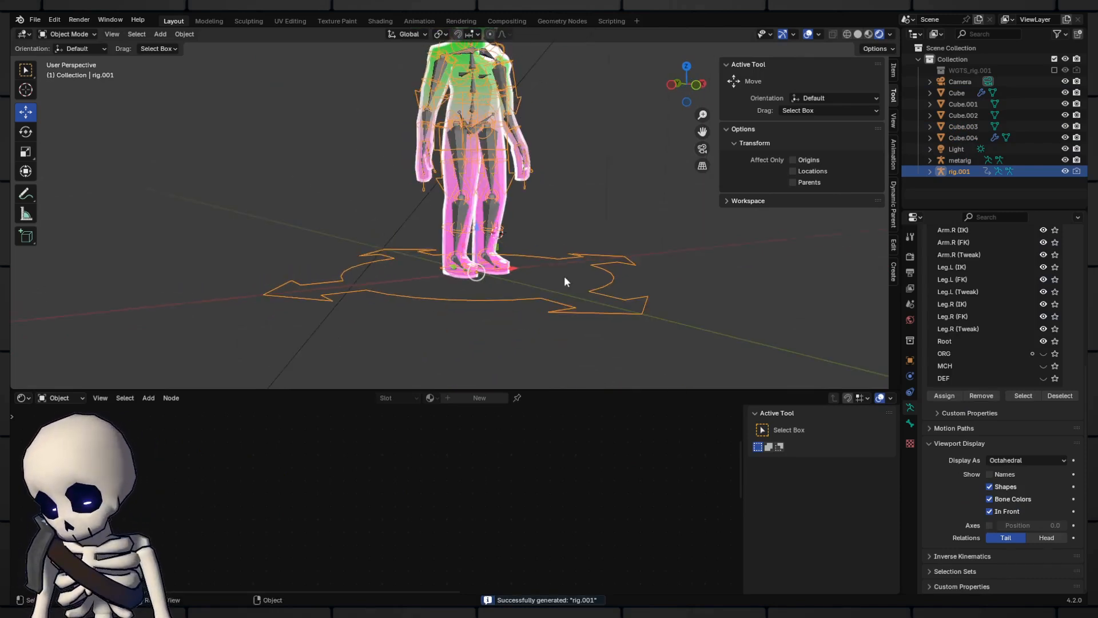
pyautogui.moveTo(564, 276); pyautogui.dragTo(540, 276, button='middle')
pyautogui.scroll(2, 541, 276)
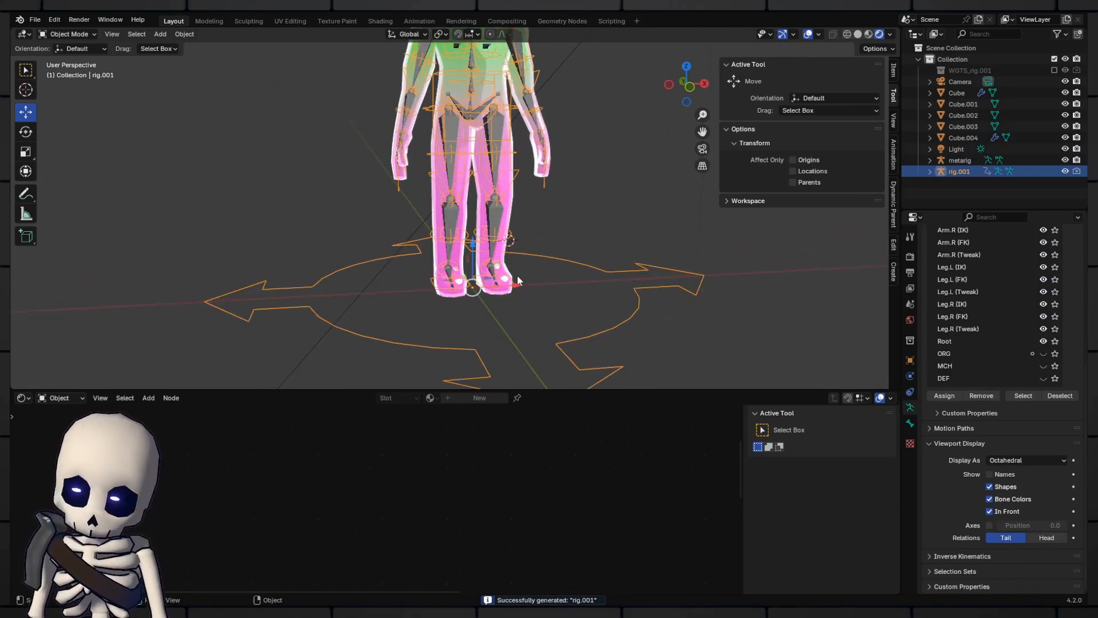
# Hide the meta-rig and the outer mesh Cube.003.
pyautogui.click(496, 167)
pyautogui.press('h')
pyautogui.scroll(5, 473, 213)
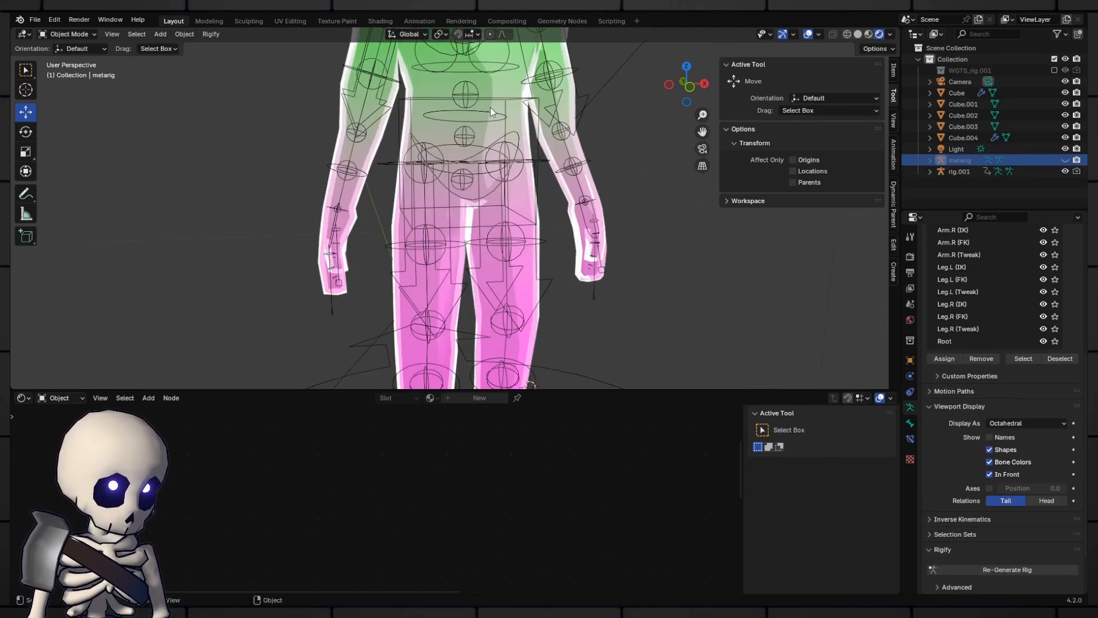
pyautogui.click(475, 214)
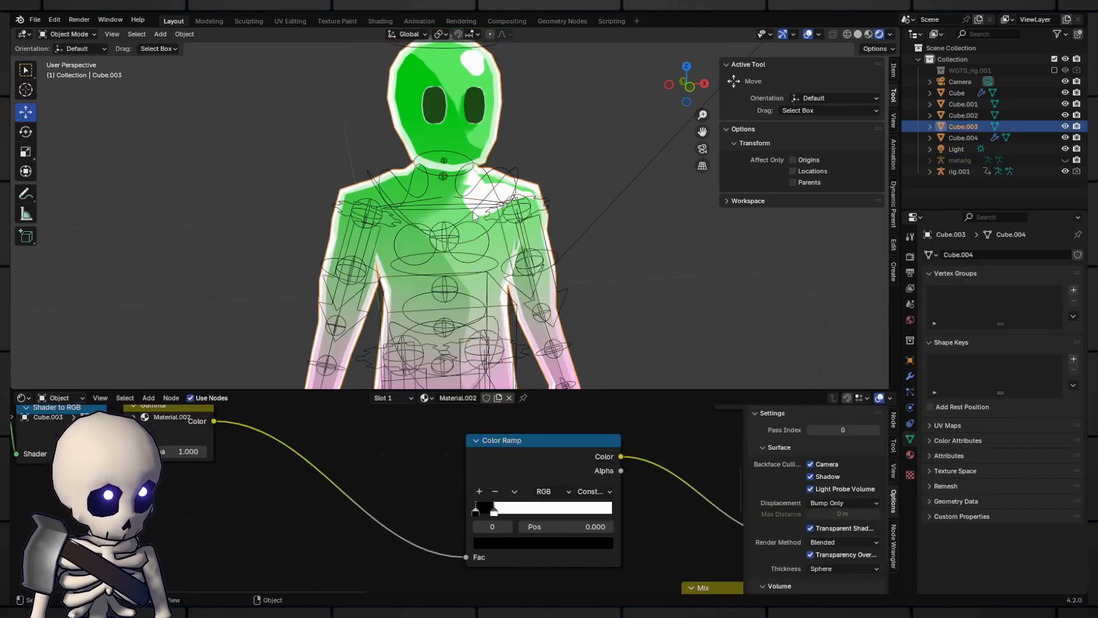
pyautogui.press('h')
pyautogui.moveTo(475, 213); pyautogui.dragTo(424, 288, button='middle')
pyautogui.scroll(-3, 424, 288)
pyautogui.scroll(5, 423, 288)
# Parent the body mesh Cube to the generated rig with automatic weights.
pyautogui.click(442, 179)
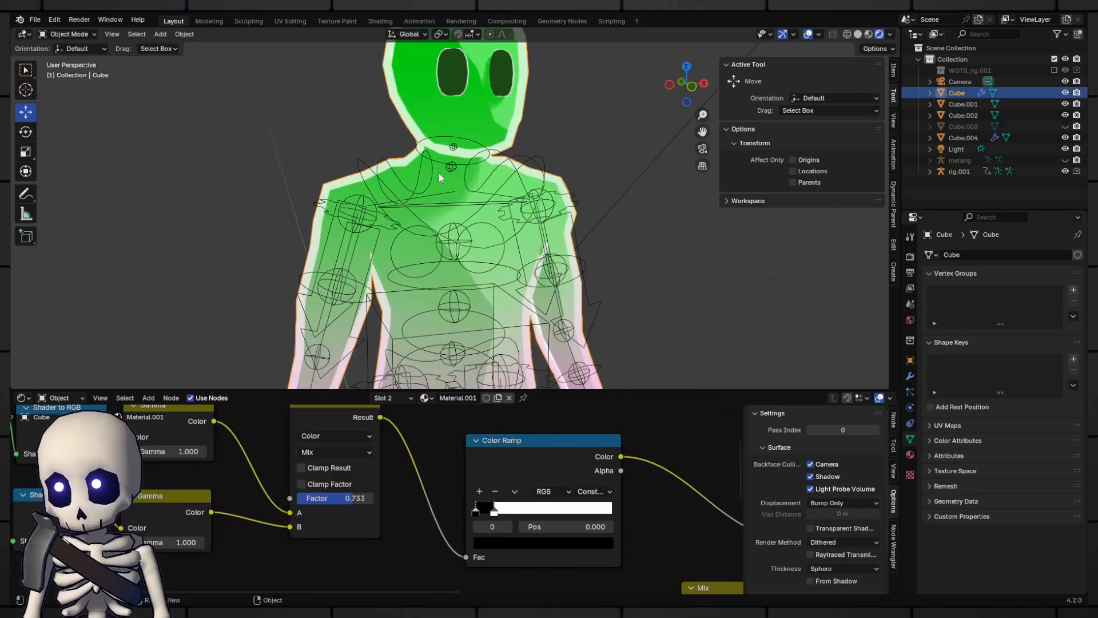
pyautogui.scroll(-3, 457, 218)
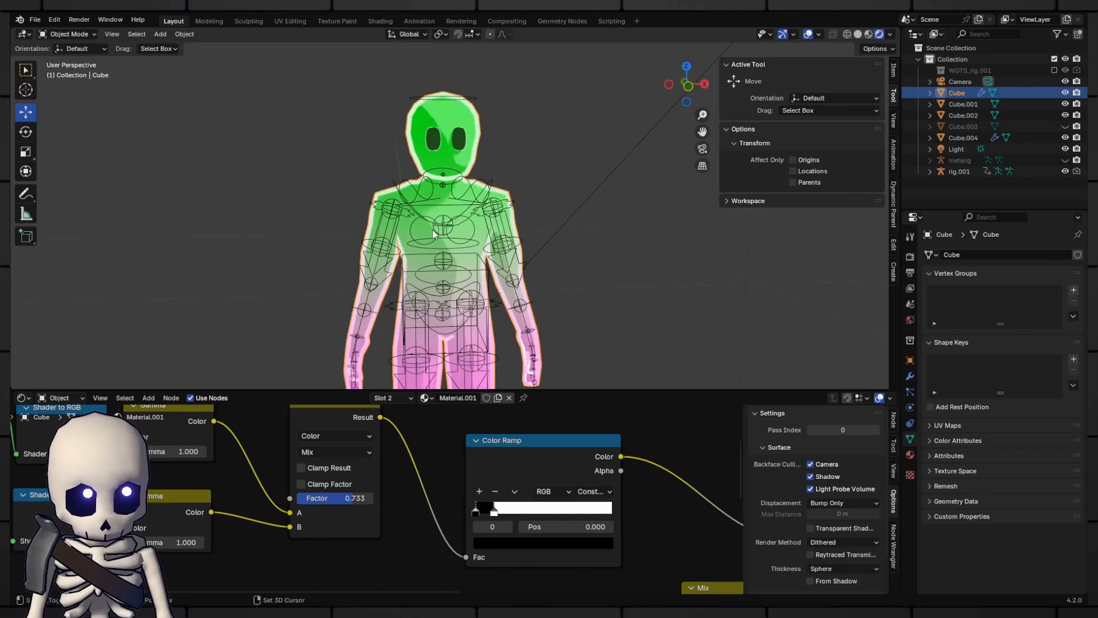
pyautogui.keyDown('shift'); pyautogui.click(438, 236); pyautogui.keyUp('shift')
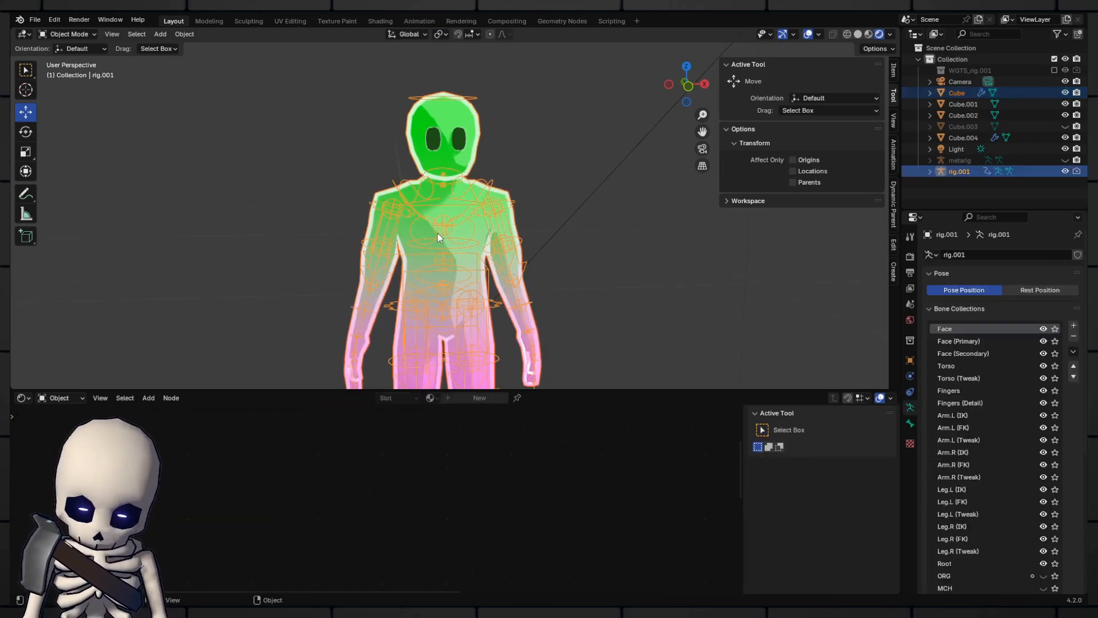
pyautogui.hotkey('ctrl', 'p')
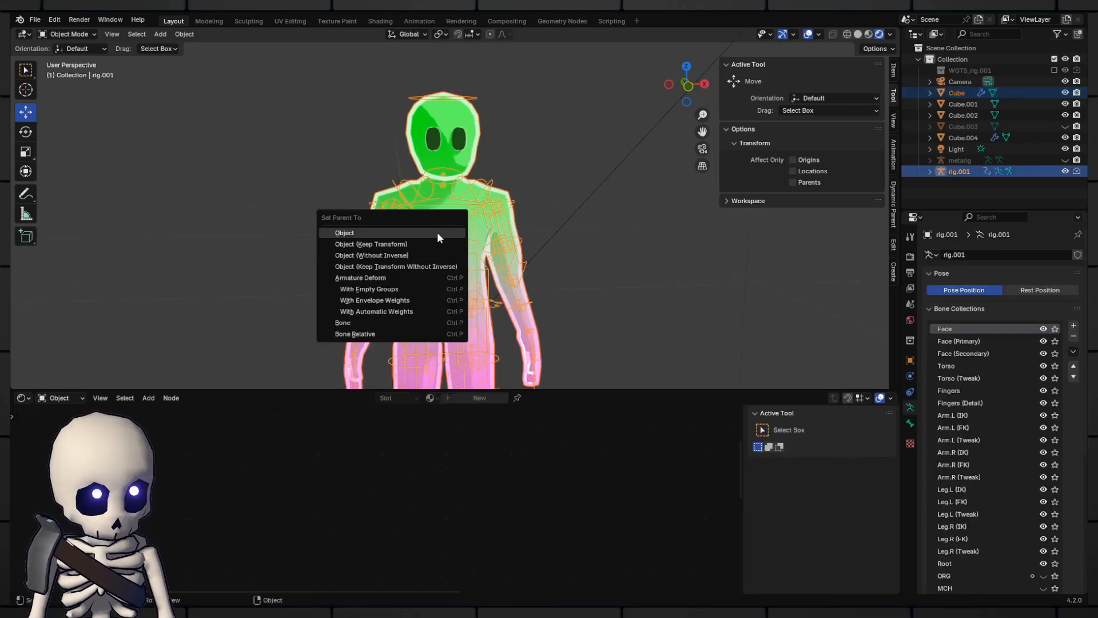
pyautogui.click(445, 313)
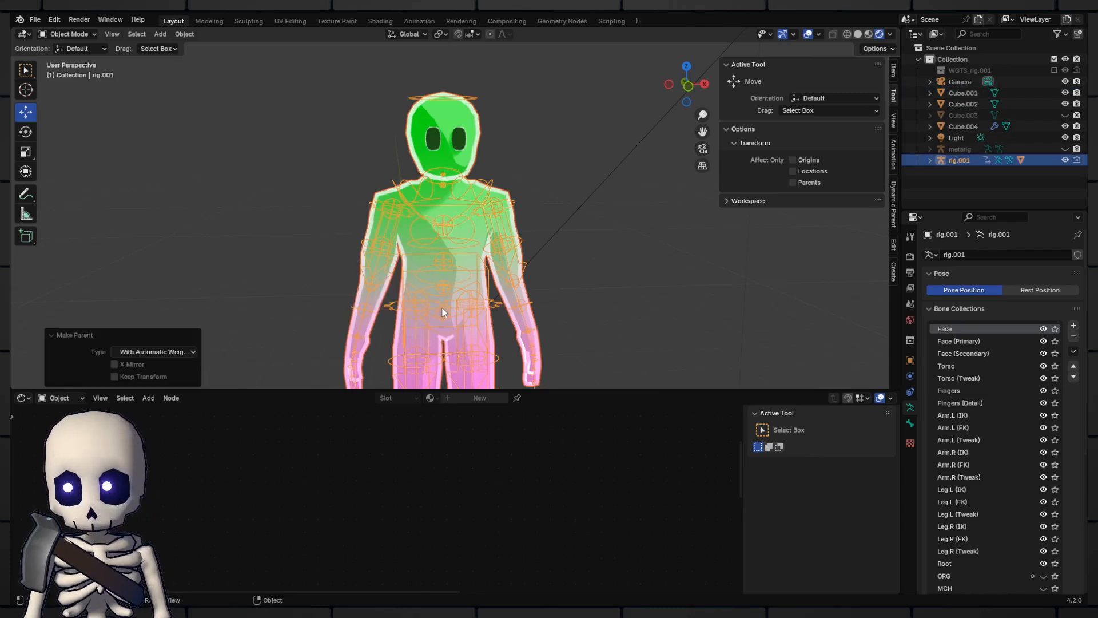
pyautogui.click(466, 246)
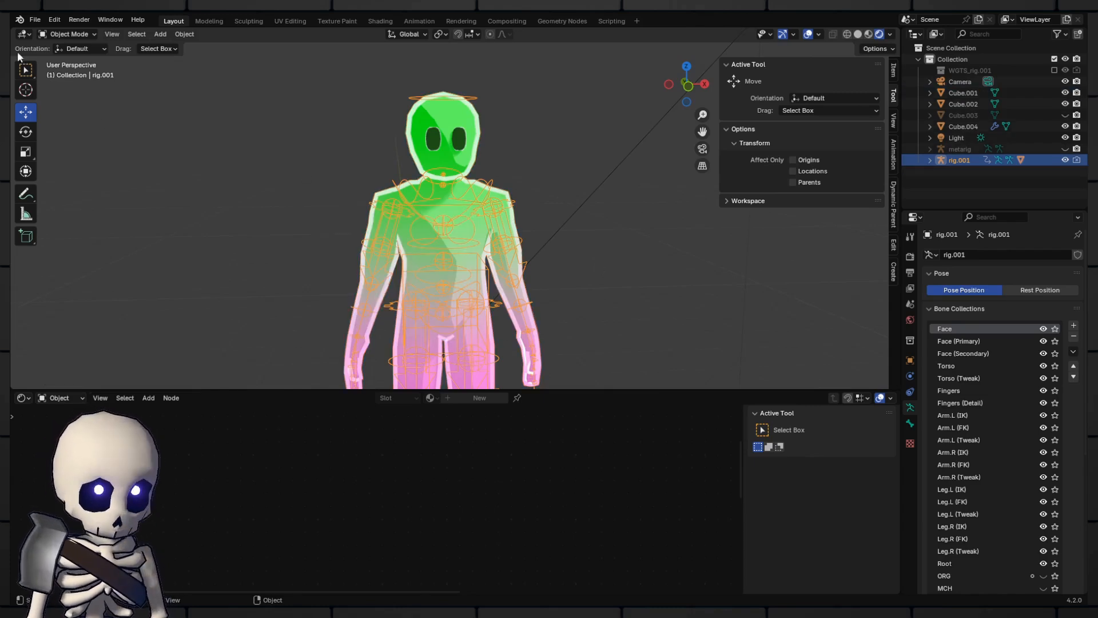
# Test the body's deformation in Pose Mode by rotating an upper-body control and the head control.
pyautogui.click(67, 34)
pyautogui.click(62, 64)
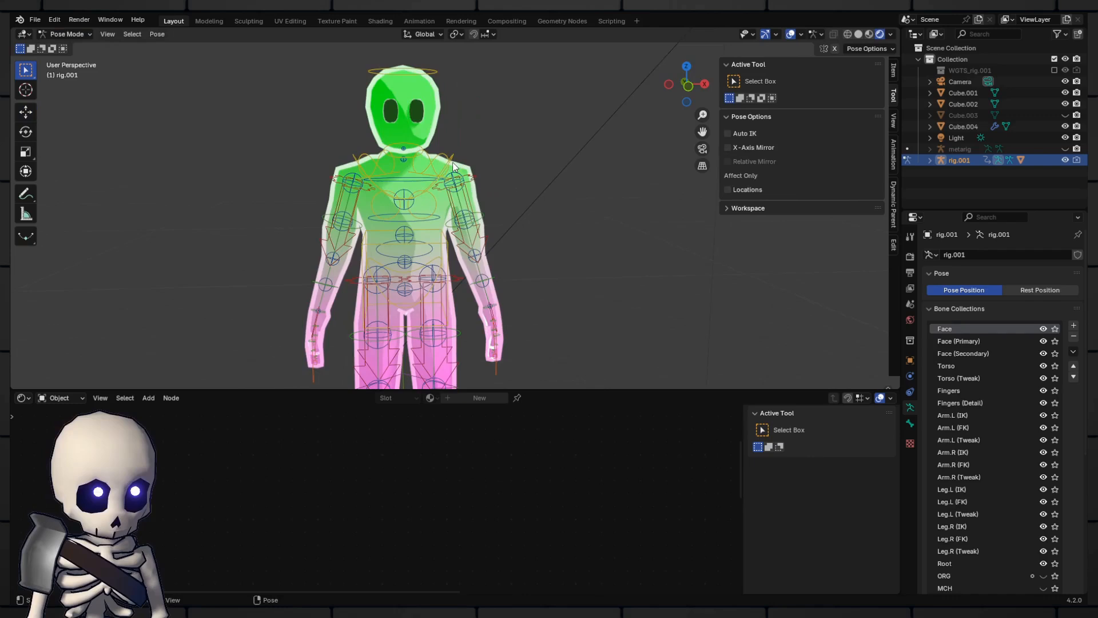
pyautogui.moveTo(454, 167); pyautogui.dragTo(374, 165, button='middle')
pyautogui.click(26, 132)
pyautogui.click(380, 187)
pyautogui.moveTo(380, 187); pyautogui.dragTo(382, 160)
pyautogui.click(399, 78)
pyautogui.moveTo(371, 103); pyautogui.dragTo(319, 113)
pyautogui.moveTo(319, 113); pyautogui.dragTo(496, 150, button='middle')
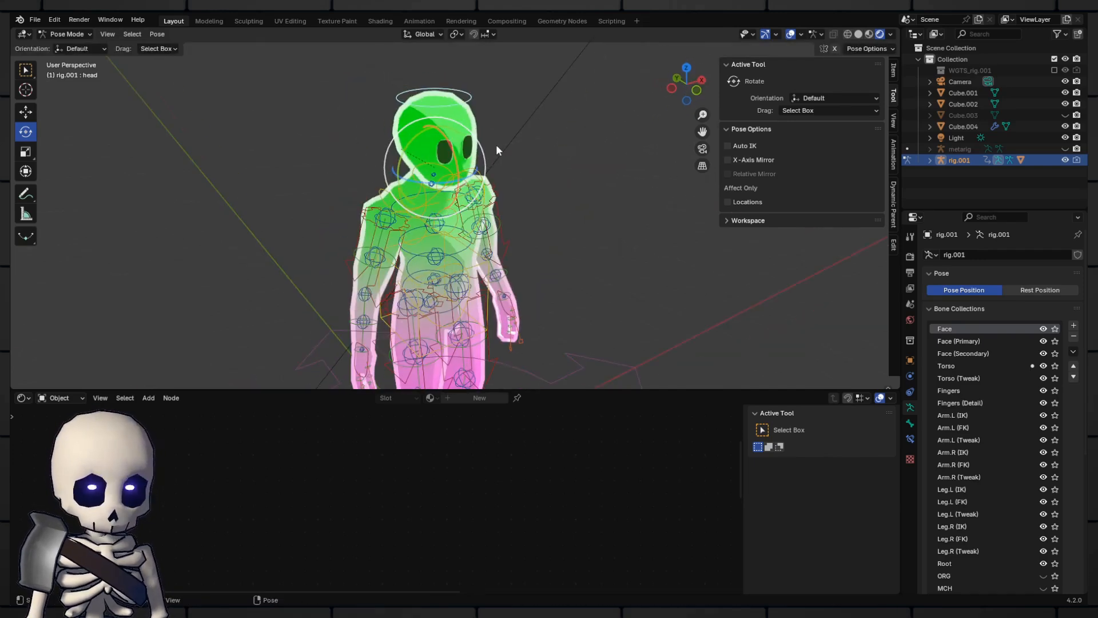
# Return to Object Mode, select the body mesh Cube, and examine its eye area in Edit Mode before leaving it.
pyautogui.click(76, 36)
pyautogui.click(78, 46)
pyautogui.keyDown('shift'); pyautogui.moveTo(364, 121); pyautogui.dragTo(347, 180, button='middle'); pyautogui.keyUp('shift')
pyautogui.scroll(4, 372, 183)
pyautogui.click(457, 195)
pyautogui.press('Tab')
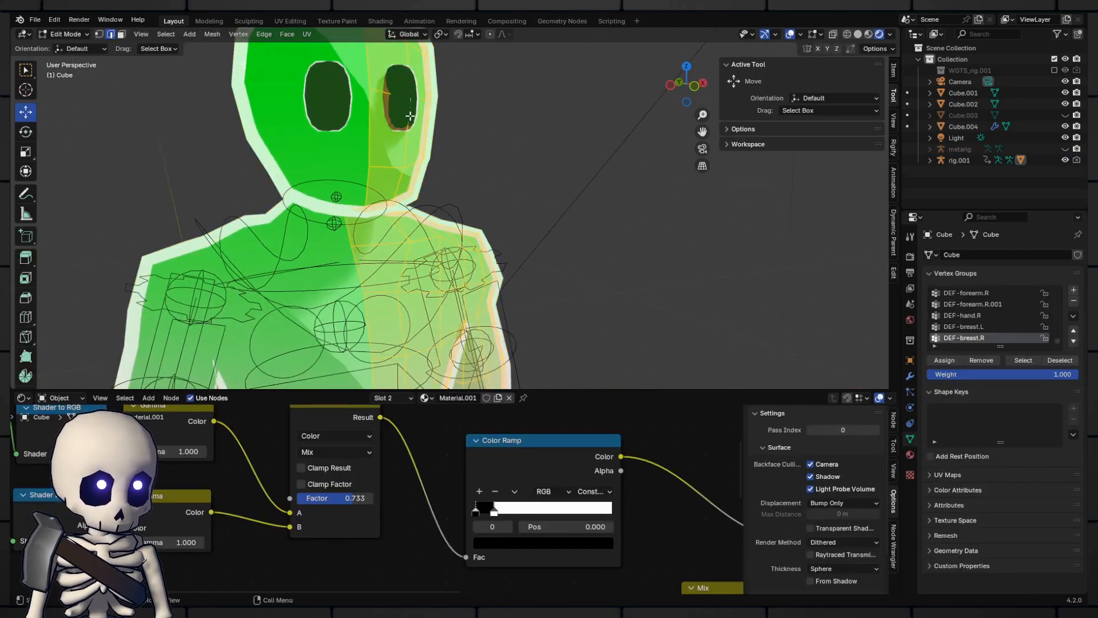
pyautogui.click(402, 102)
pyautogui.press('Tab')
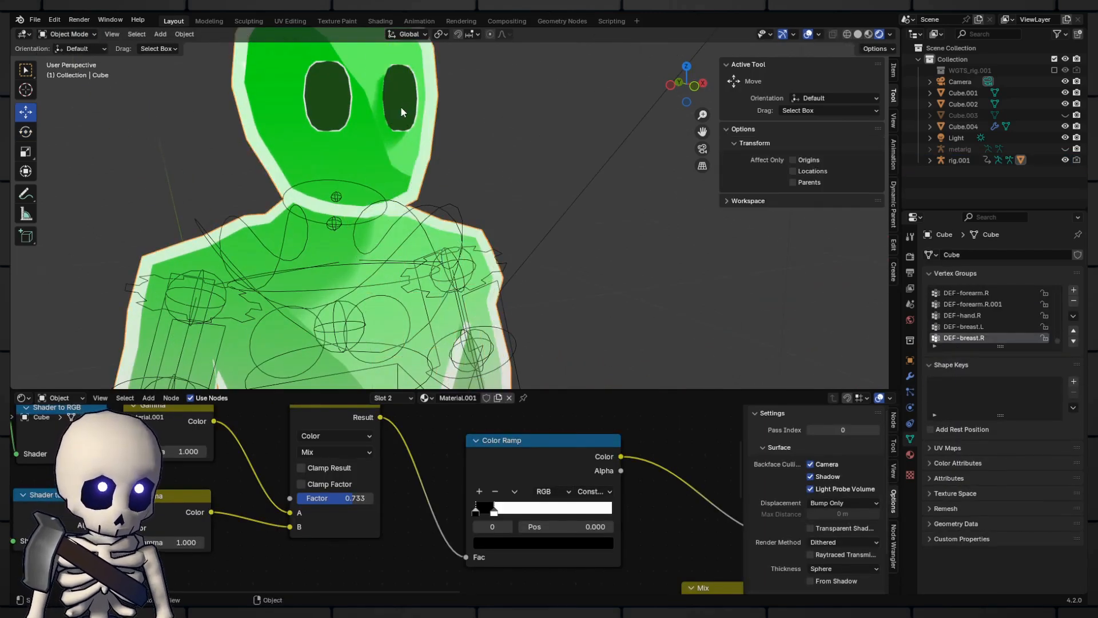
# Parent the eyes mesh Cube.004 to the generated rig using Armature Deform with empty groups.
pyautogui.click(401, 105)
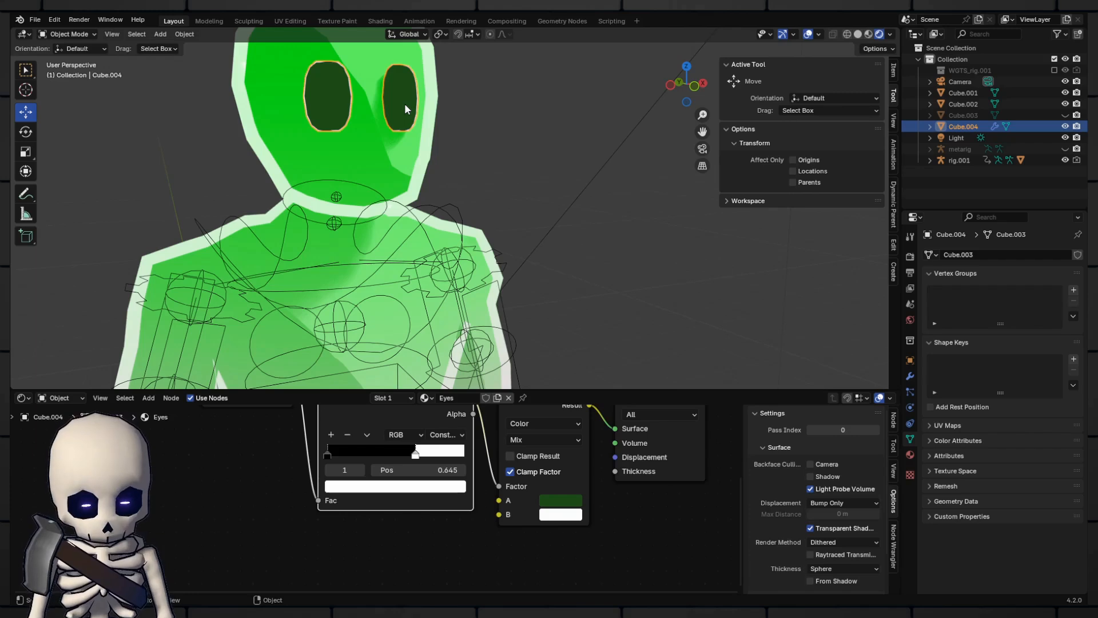
pyautogui.keyDown('shift'); pyautogui.click(382, 217); pyautogui.keyUp('shift')
pyautogui.hotkey('ctrl', 'p')
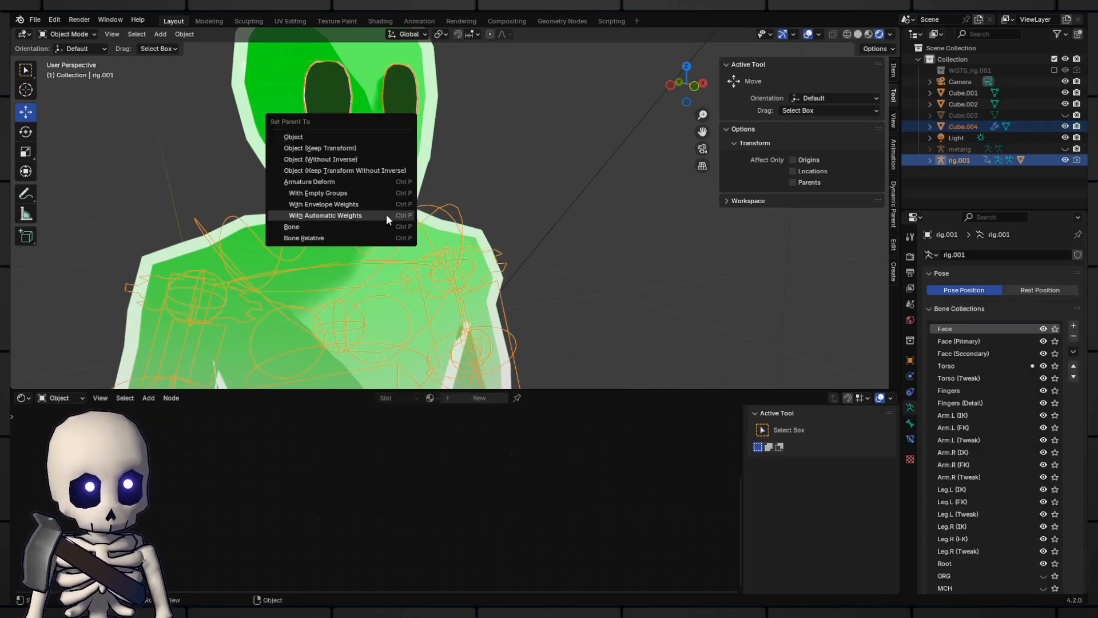
pyautogui.click(374, 193)
# In Edit Mode, assign the eye geometry to the DEF-spine.006 vertex group at weight 1.000, filtering the groups by "spine".
pyautogui.press('Tab')
pyautogui.click(408, 112)
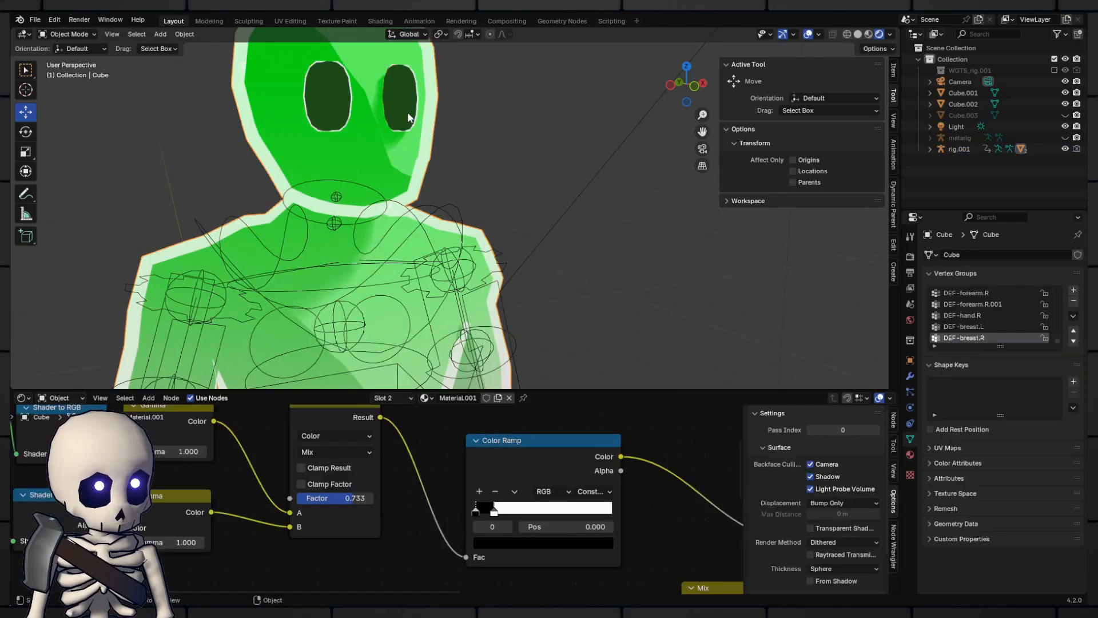
pyautogui.click(408, 112)
pyautogui.press('Tab')
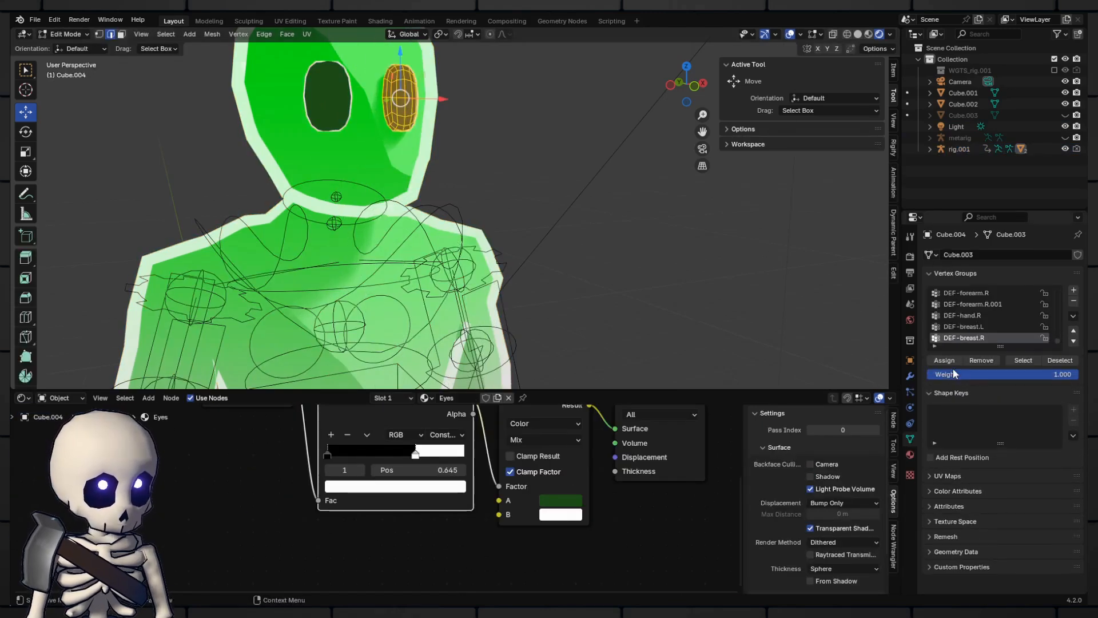
pyautogui.click(933, 345)
pyautogui.click(945, 356)
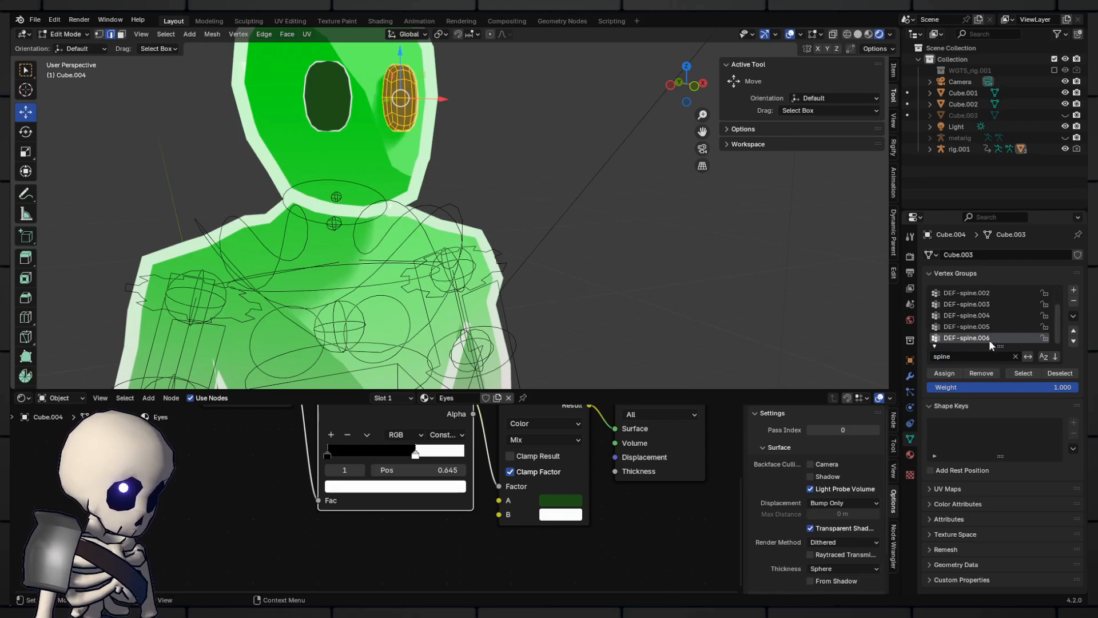
pyautogui.click(945, 374)
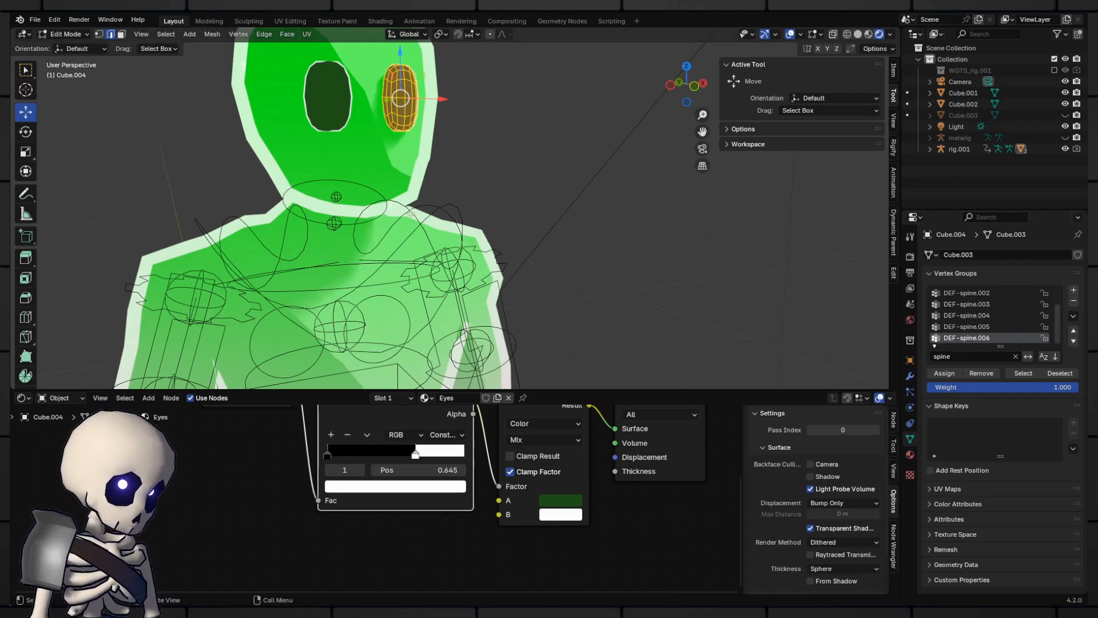
# Put the rig in Pose Mode and rotate the head control to test that the eyes follow.
pyautogui.press('Tab')
pyautogui.click(386, 202)
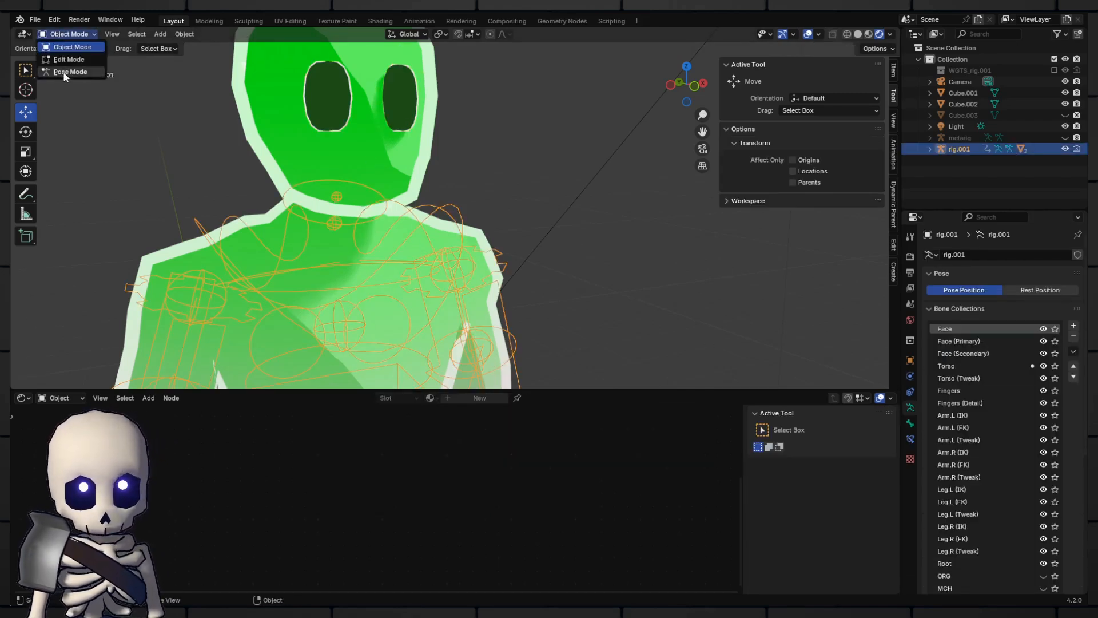
pyautogui.click(92, 79)
pyautogui.scroll(-3, 351, 149)
pyautogui.click(397, 113)
pyautogui.press('r')
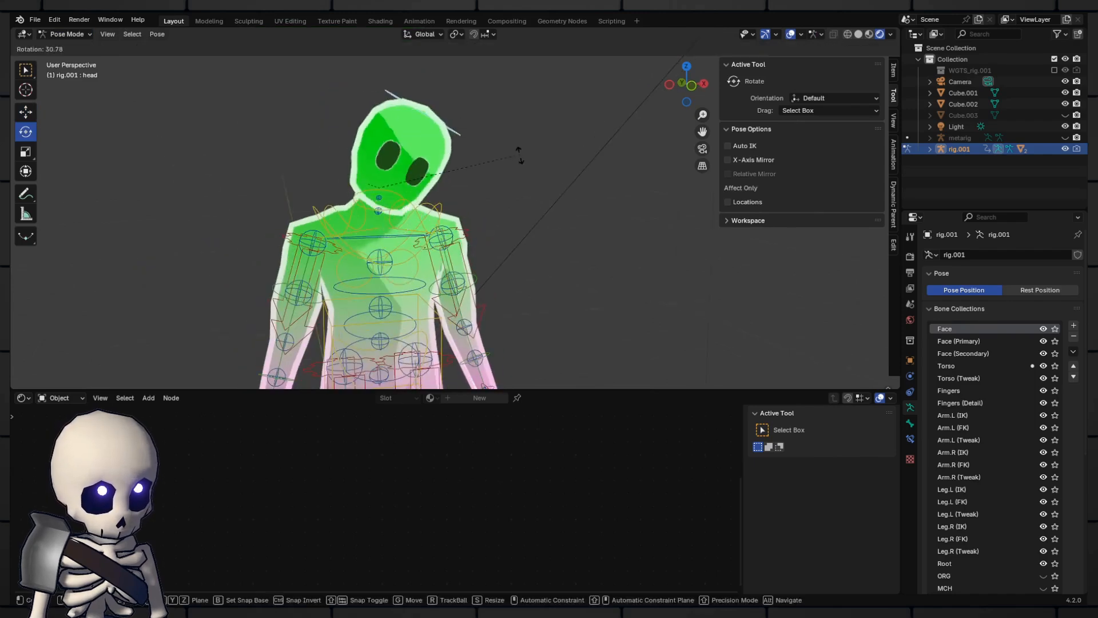
pyautogui.click(539, 201)
# Move the left foot IK control up and forward to test how the leg bends.
pyautogui.scroll(-4, 438, 314)
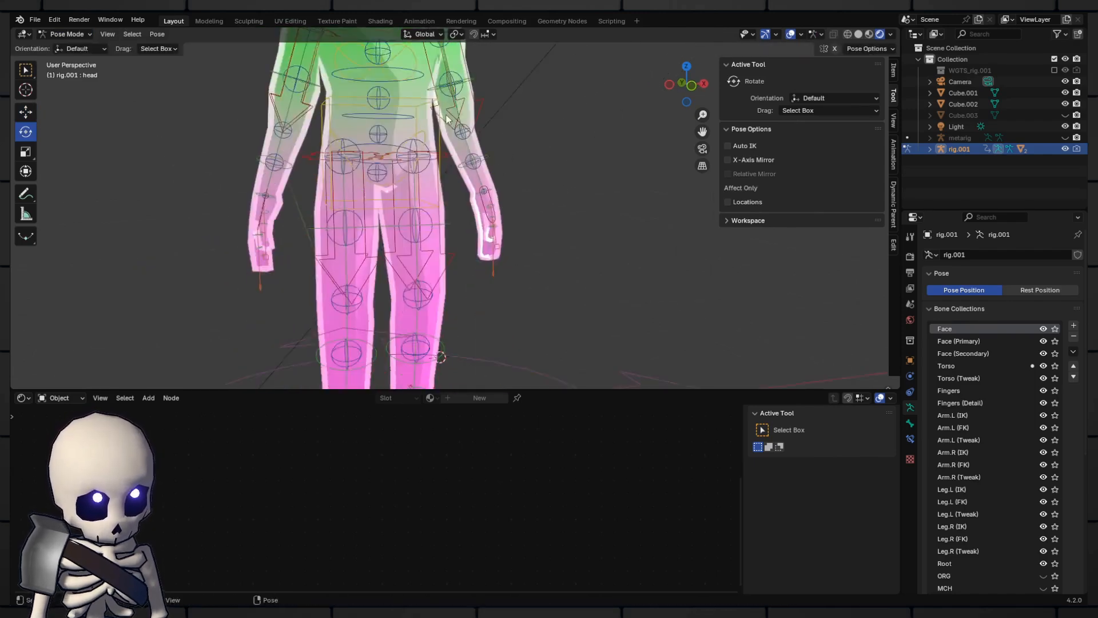
pyautogui.moveTo(447, 309); pyautogui.dragTo(544, 311, button='middle')
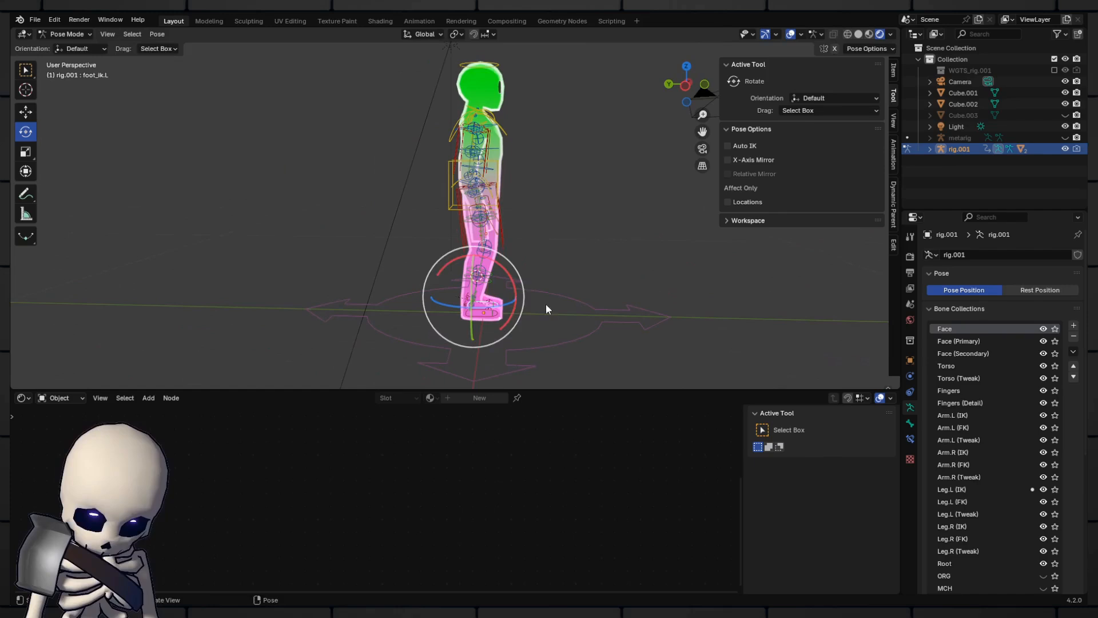
pyautogui.press('g')
pyautogui.click(607, 253)
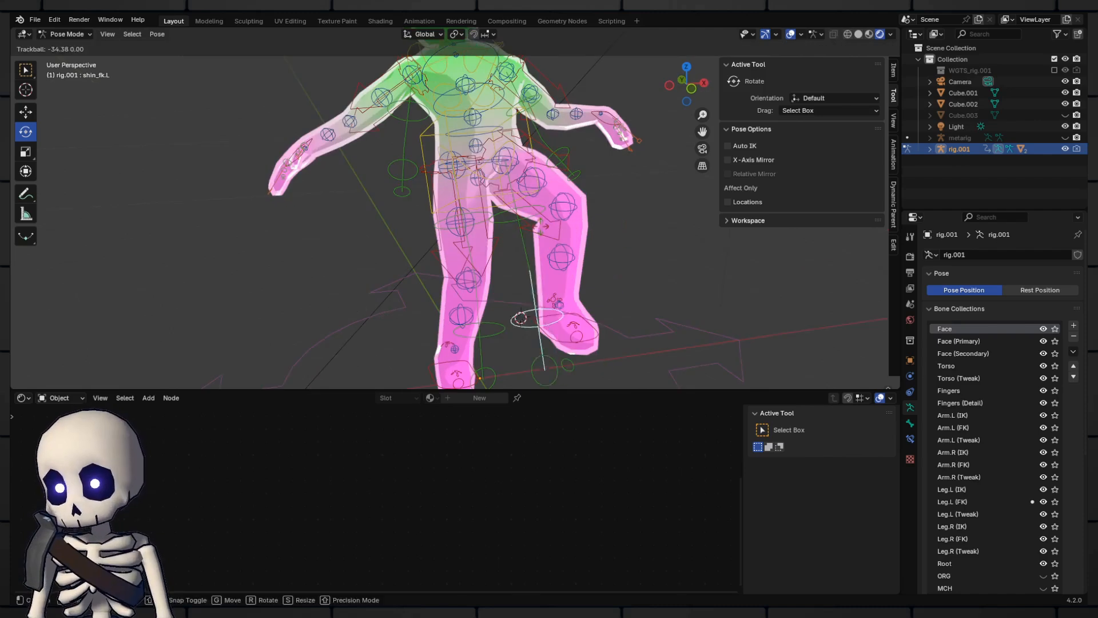
# Hide the FK and Tweak bone collections of the arms and legs and return to Object Mode.
pyautogui.keyDown('ctrl'); pyautogui.scroll(1, 772, 251); pyautogui.keyUp('ctrl')
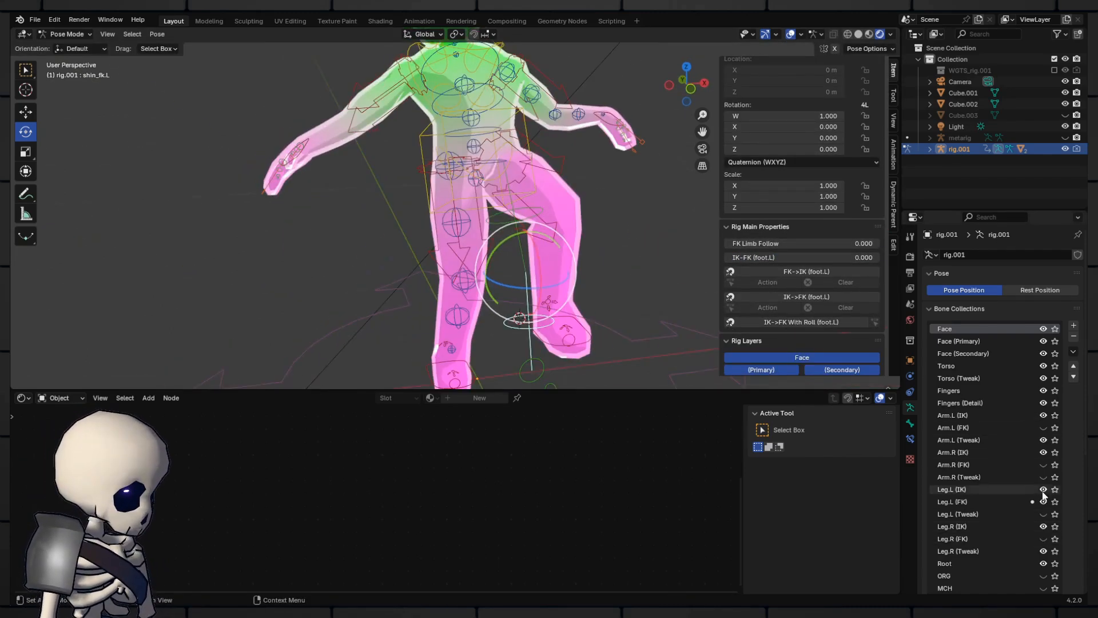
pyautogui.click(1043, 539)
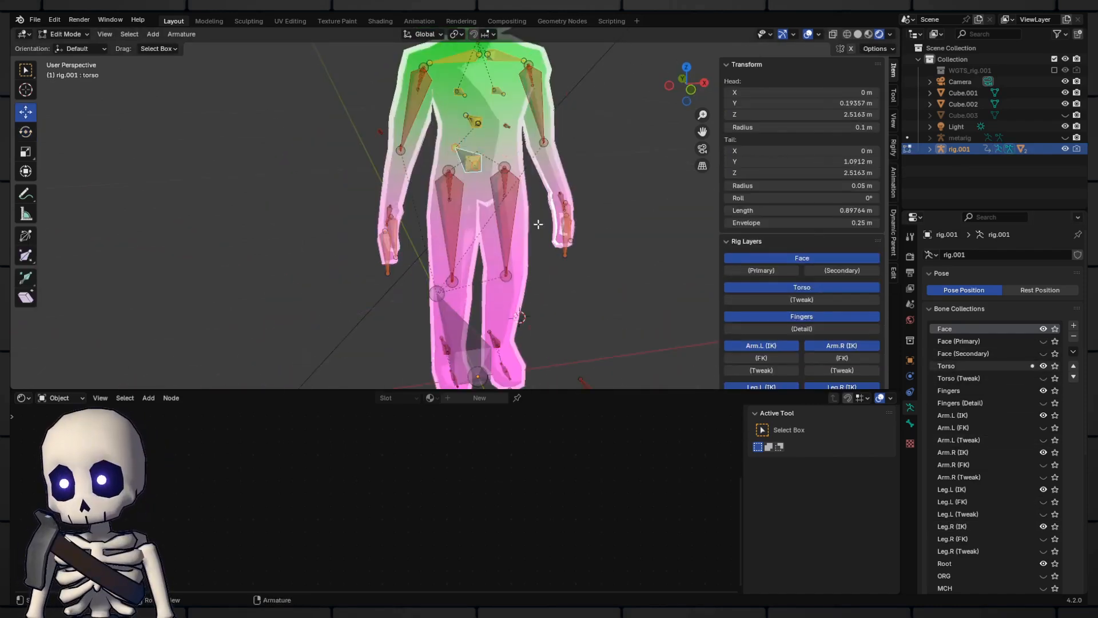
pyautogui.click(72, 46)
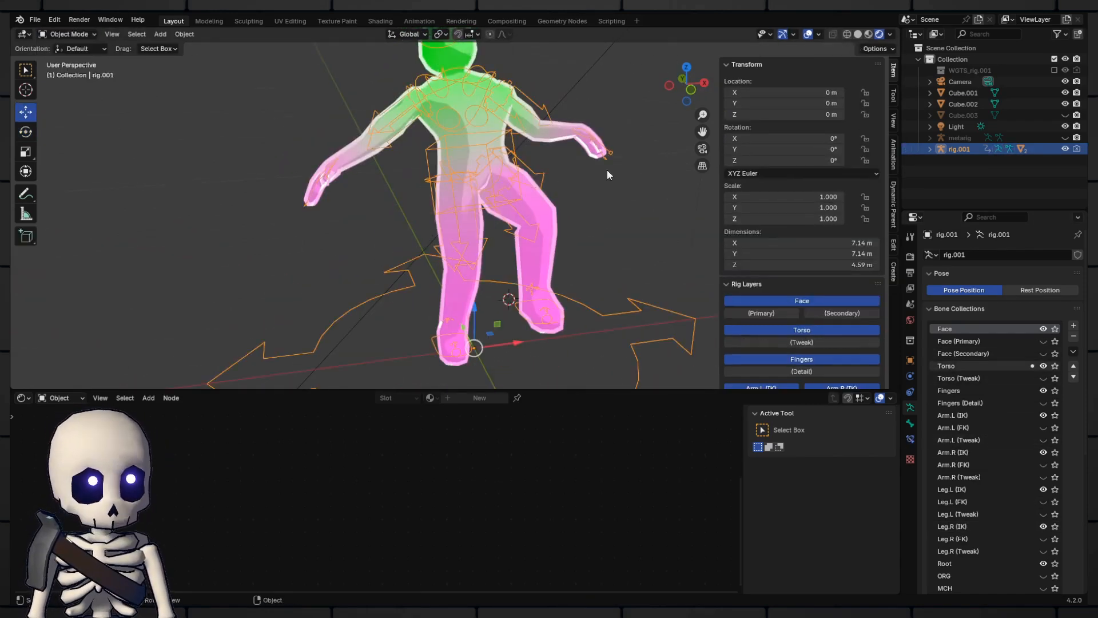
# Unhide and select the outer mesh Cube.003 alongside the posed character.
pyautogui.click(640, 160)
pyautogui.moveTo(629, 157); pyautogui.dragTo(538, 134, button='middle')
pyautogui.click(424, 143)
pyautogui.keyDown('shift'); pyautogui.moveTo(515, 197); pyautogui.dragTo(438, 131, button='middle'); pyautogui.keyUp('shift')
pyautogui.moveTo(438, 131); pyautogui.dragTo(352, 147, button='middle')
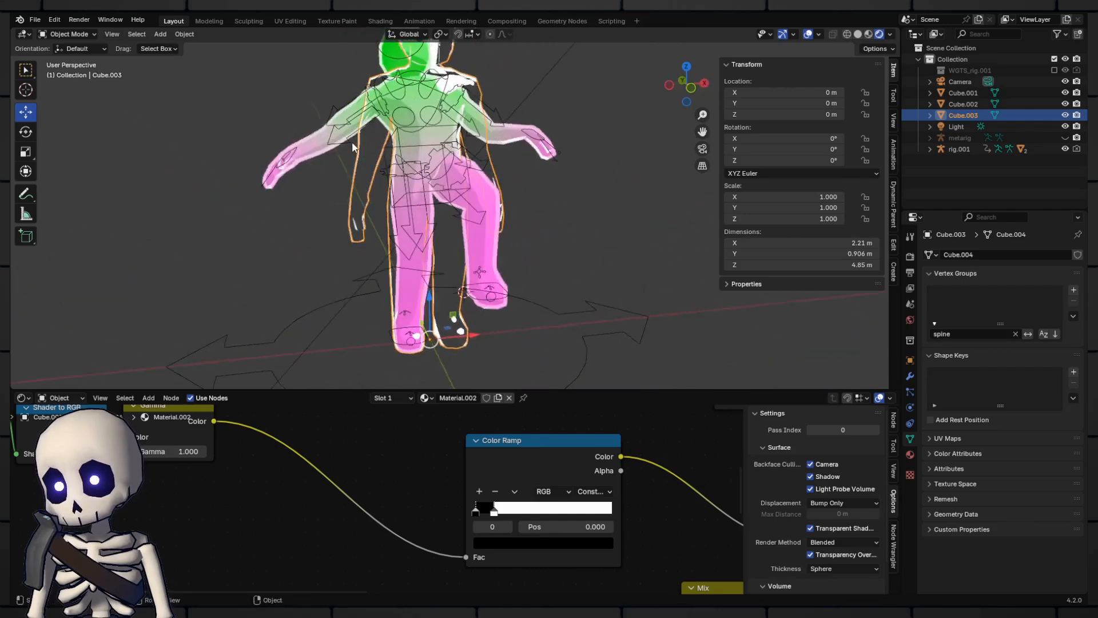
# Switch the rig to Rest Position and reselect the outer mesh Cube.003.
pyautogui.scroll(6, 352, 148)
pyautogui.click(474, 166)
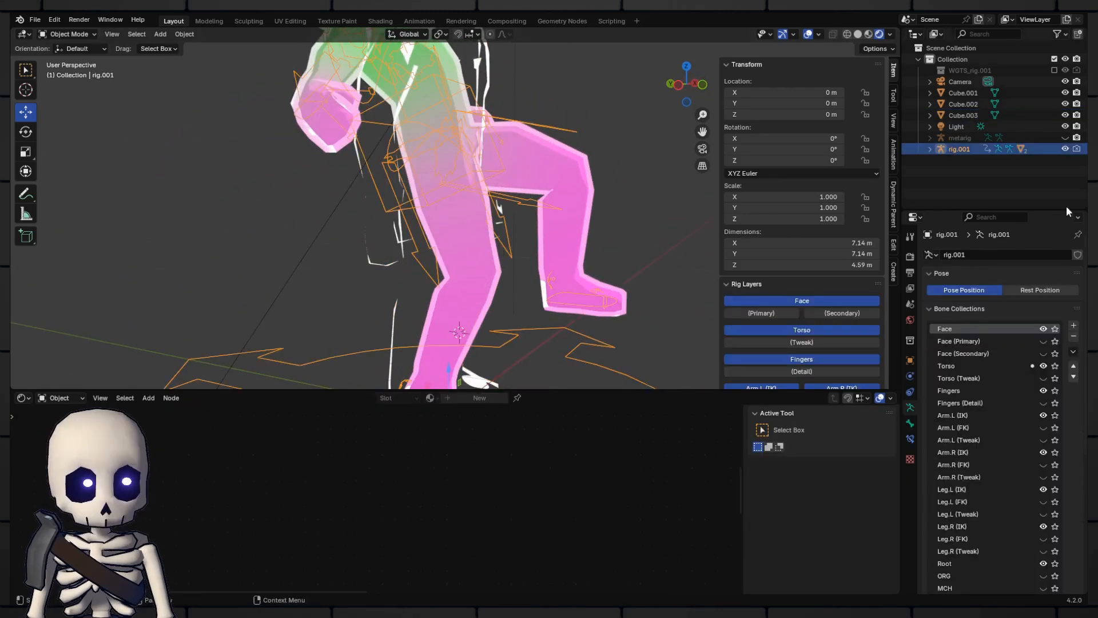
pyautogui.moveTo(515, 188); pyautogui.dragTo(479, 203, button='middle')
pyautogui.click(451, 182)
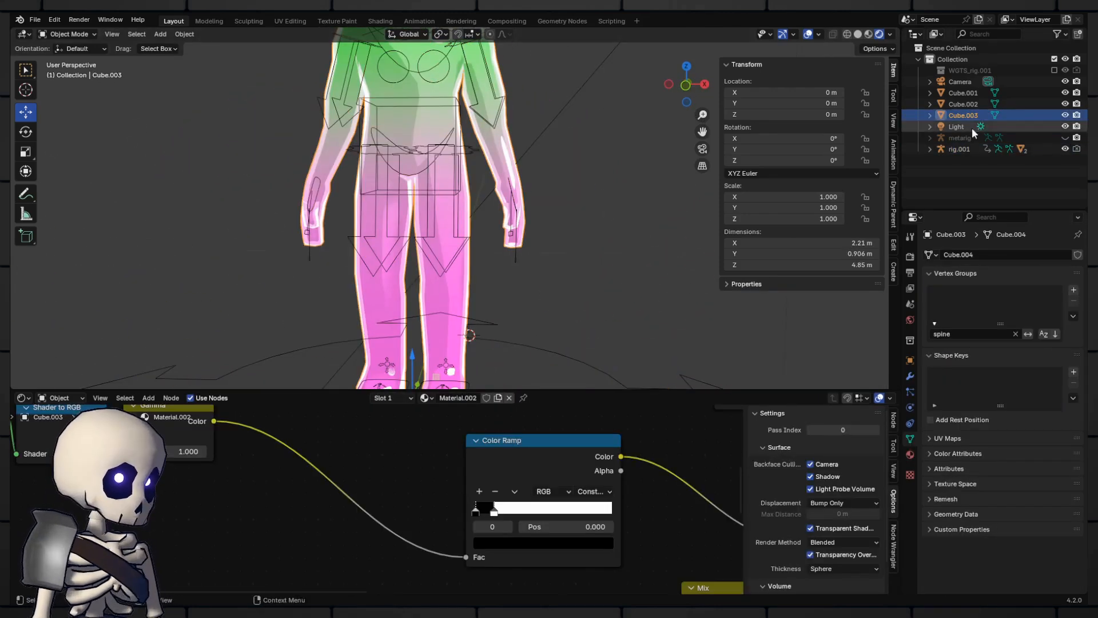
# Try moving the outer mesh Cube.003 away from the body and undo the move.
pyautogui.scroll(-3, 553, 167)
pyautogui.press('g')
pyautogui.click(557, 186)
pyautogui.moveTo(557, 185); pyautogui.dragTo(549, 270, button='middle')
pyautogui.moveTo(549, 271)
pyautogui.mouseDown(button='middle')
pyautogui.moveTo(463, 270)
pyautogui.moveTo(563, 270)
pyautogui.mouseUp(button='middle')
pyautogui.hotkey('ctrl', 'z')
# Parent the outer mesh Cube.003 to the rig using Armature Deform with empty groups.
pyautogui.moveTo(493, 251); pyautogui.dragTo(456, 245, button='middle')
pyautogui.scroll(1, 457, 243)
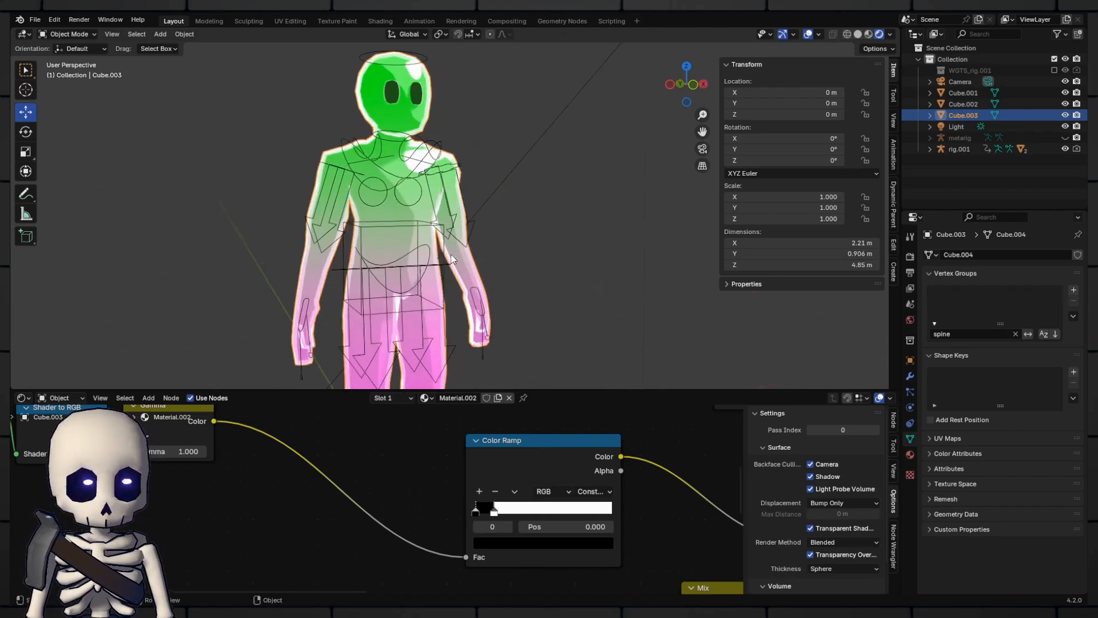
pyautogui.click(456, 243)
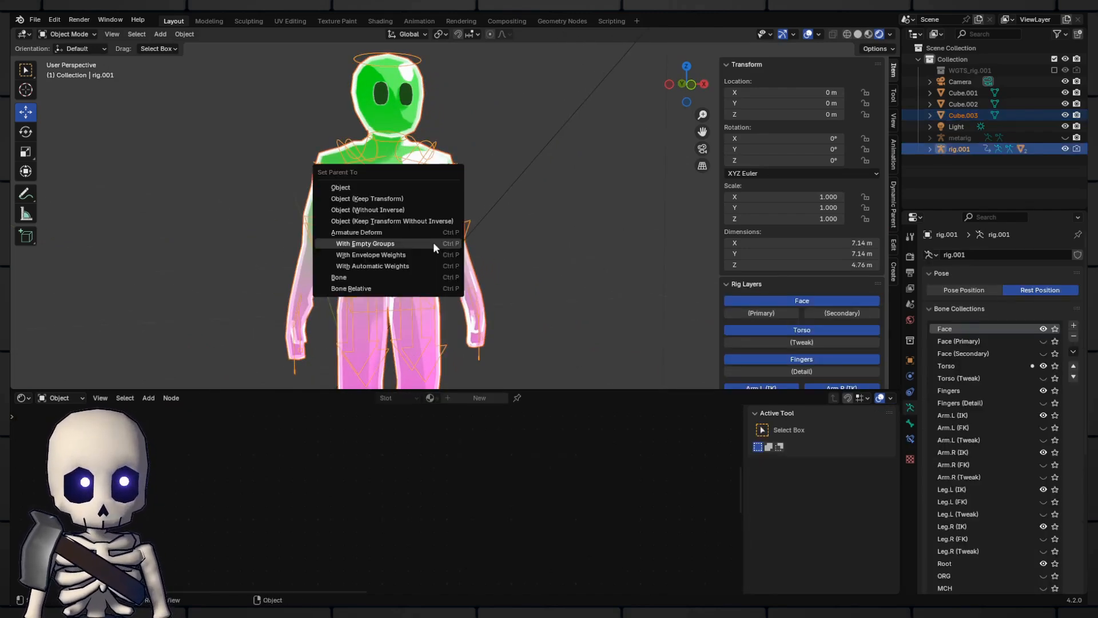
pyautogui.click(433, 243)
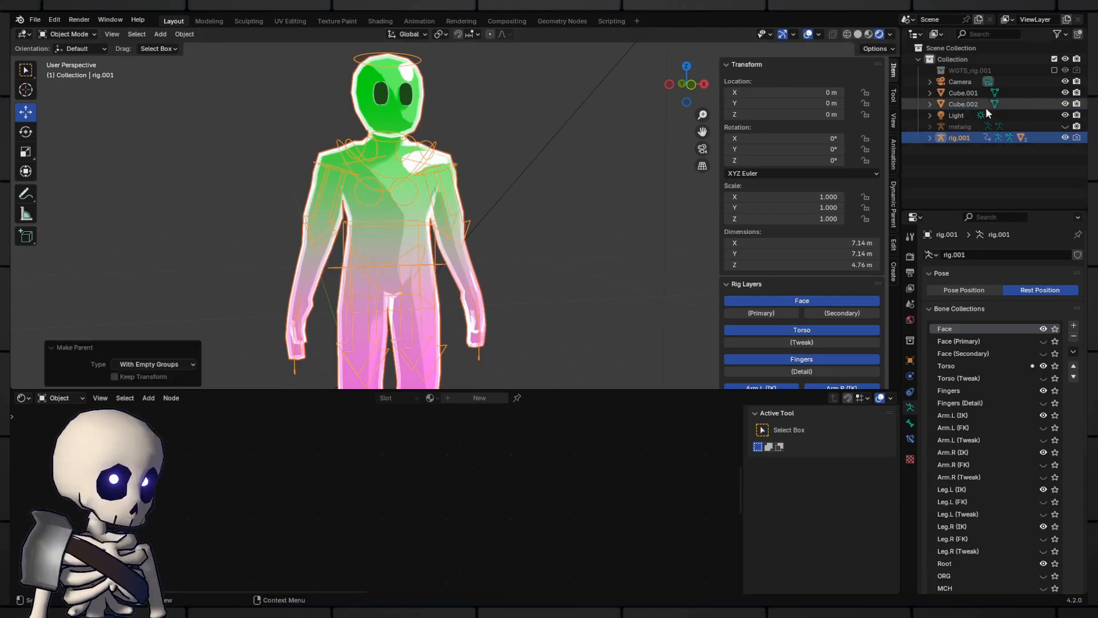
# Select the body mesh Cube and add Cube.003 as the active object, checking each selection with a trial move and undoing it.
pyautogui.click(417, 132)
pyautogui.press('g')
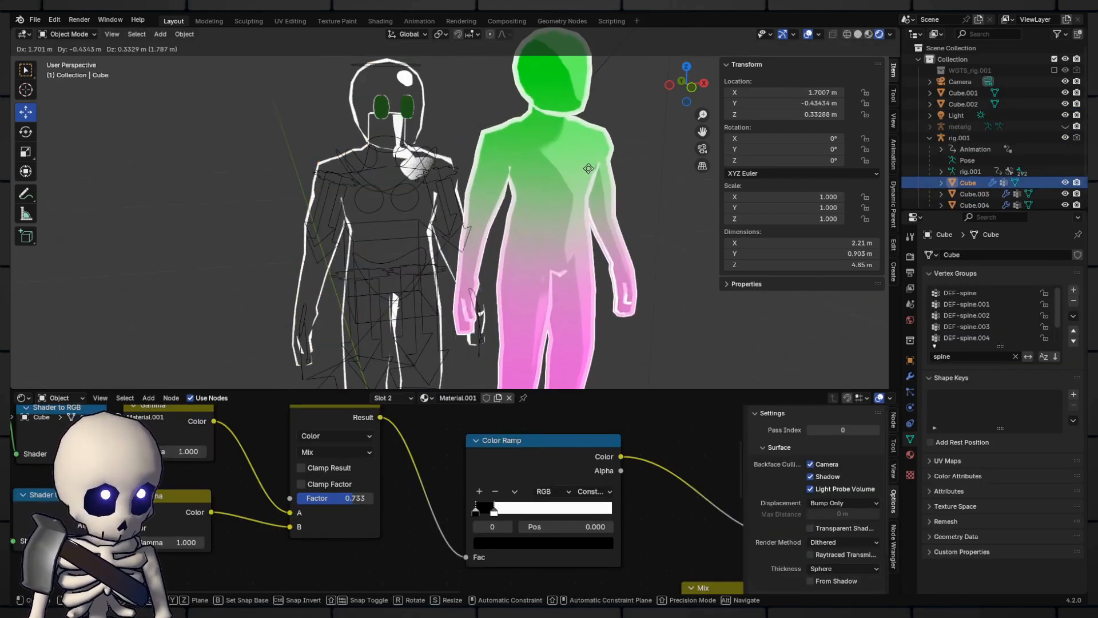
pyautogui.click(588, 168)
pyautogui.hotkey('ctrl', 'z')
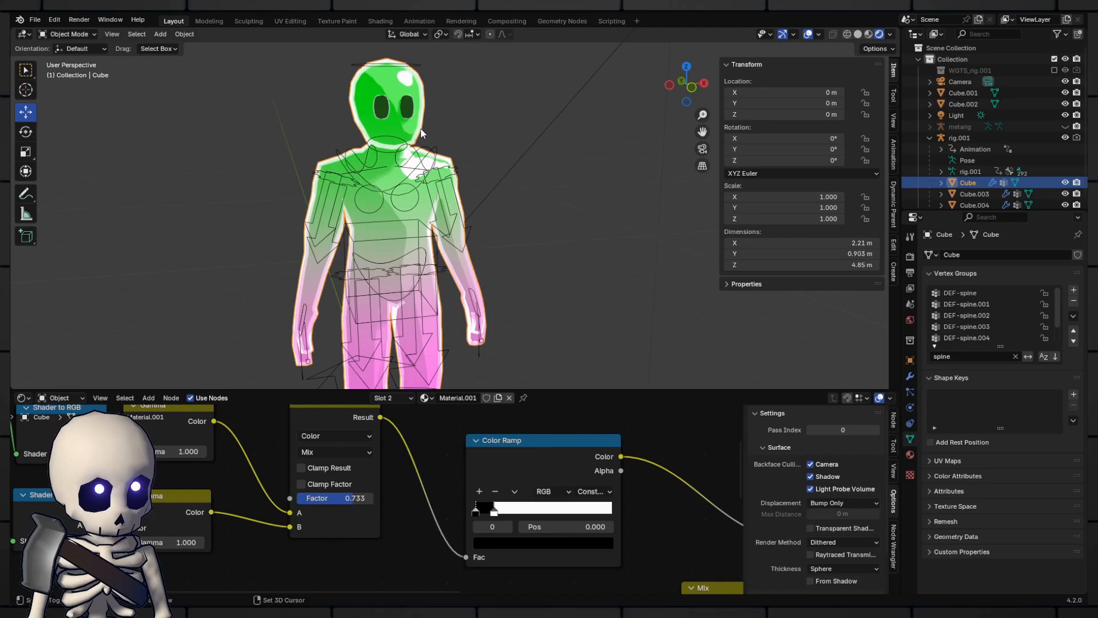
pyautogui.keyDown('shift'); pyautogui.click(421, 133); pyautogui.keyUp('shift')
pyautogui.press('g')
pyautogui.click(600, 126)
pyautogui.hotkey('ctrl', 'z')
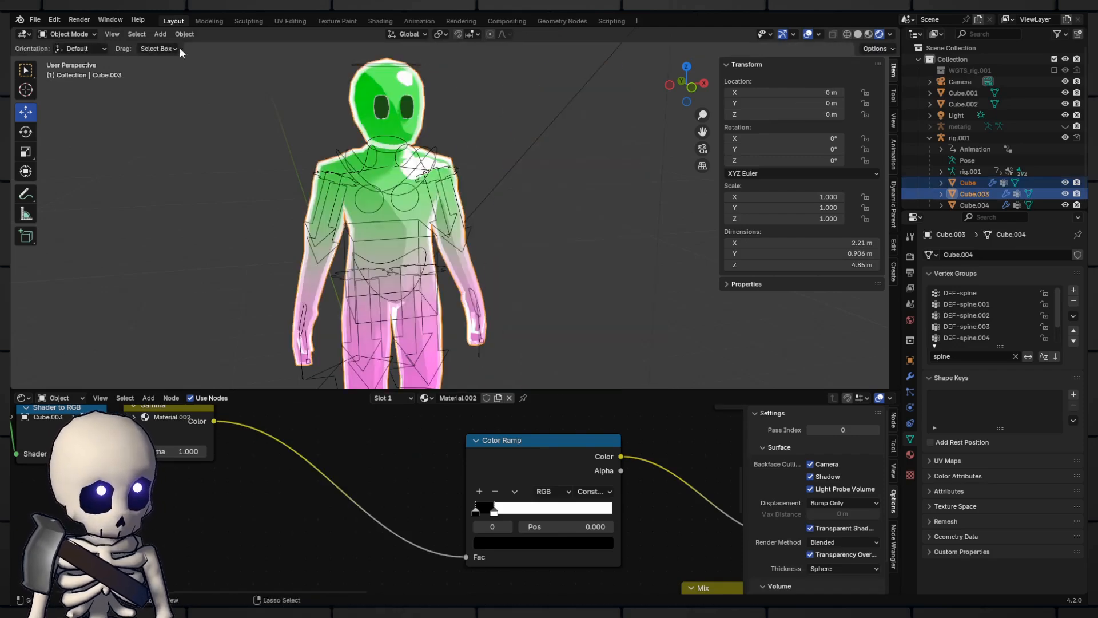
# In Weight Paint mode, transfer the weights from Cube to Cube.003 with Nearest Face Interpolated mapping and source layers By Name, and return to Object Mode.
pyautogui.click(86, 102)
pyautogui.click(166, 34)
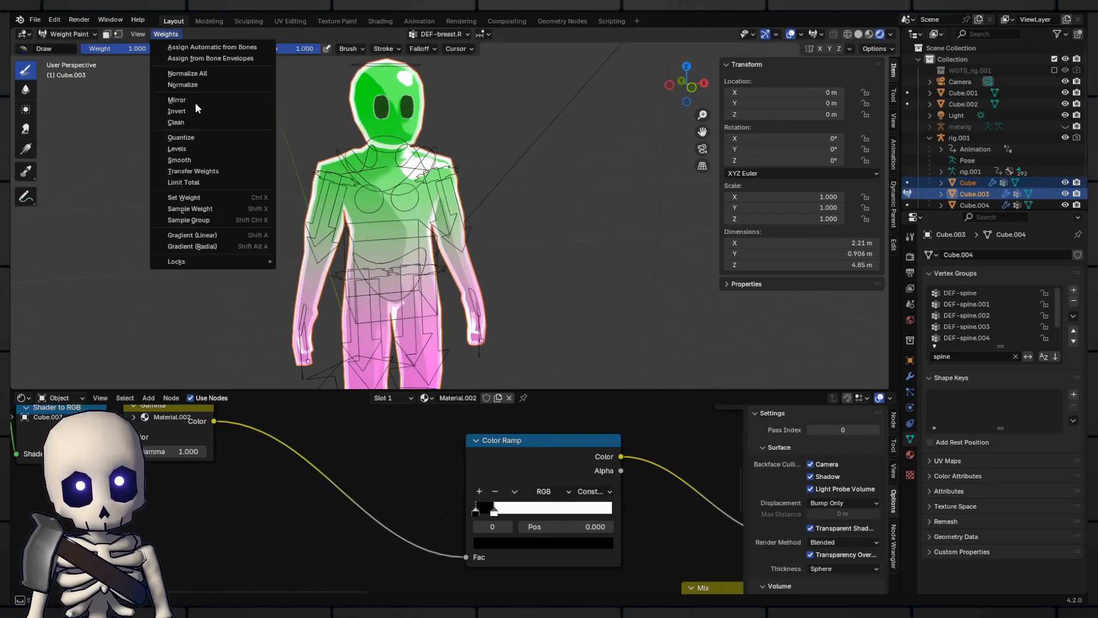
pyautogui.click(192, 171)
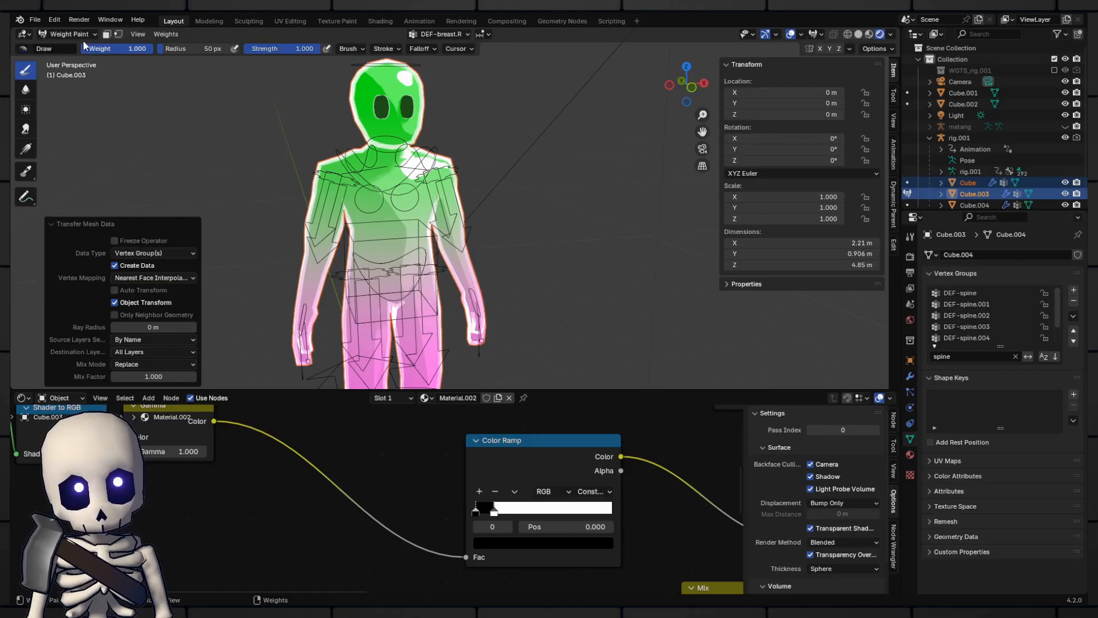
pyautogui.click(69, 59)
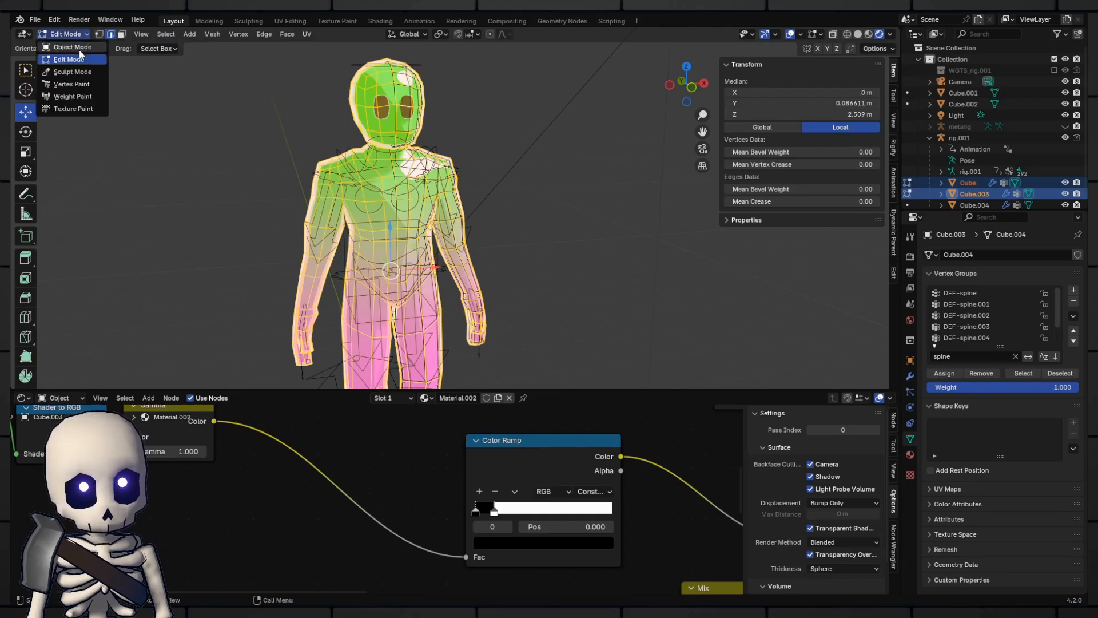
pyautogui.click(73, 47)
# Switch the rig to Pose Position and examine how the outer mesh follows the posed body.
pyautogui.click(454, 195)
pyautogui.click(961, 292)
pyautogui.click(546, 245)
pyautogui.scroll(-3, 547, 245)
pyautogui.scroll(4, 423, 229)
pyautogui.moveTo(547, 245); pyautogui.dragTo(350, 192, button='middle')
# Try moving the outer mesh Cube.003 off the posed body, inspect it from several angles, and undo the changes.
pyautogui.click(350, 195)
pyautogui.press('g')
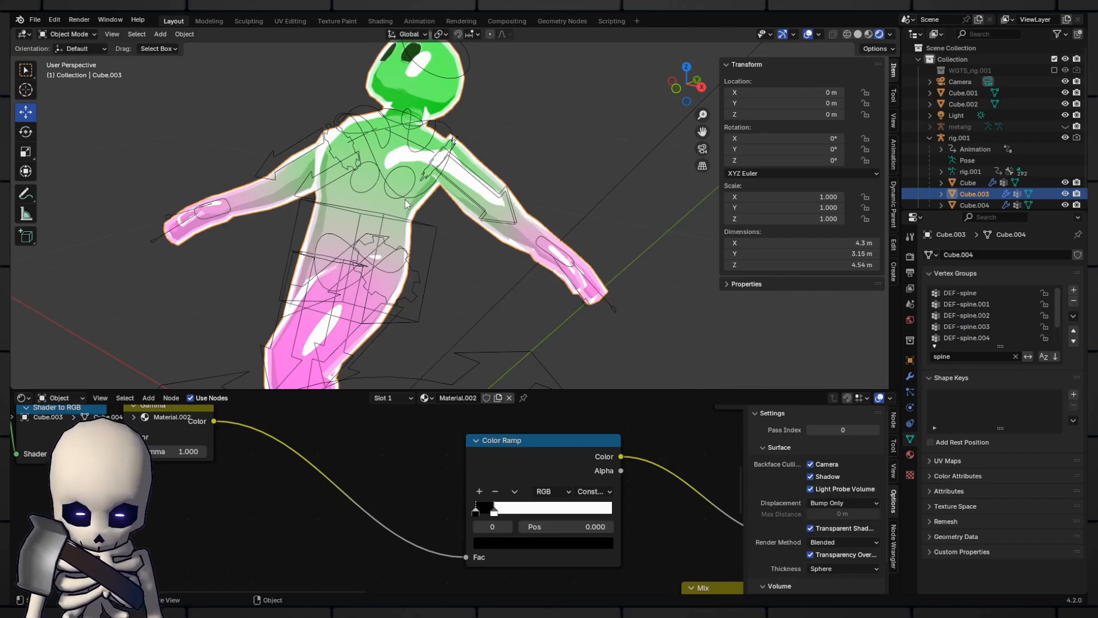
pyautogui.click(440, 129)
pyautogui.moveTo(401, 206); pyautogui.dragTo(498, 225, button='middle')
pyautogui.scroll(-3, 526, 198)
pyautogui.scroll(4, 440, 237)
pyautogui.scroll(-3, 360, 228)
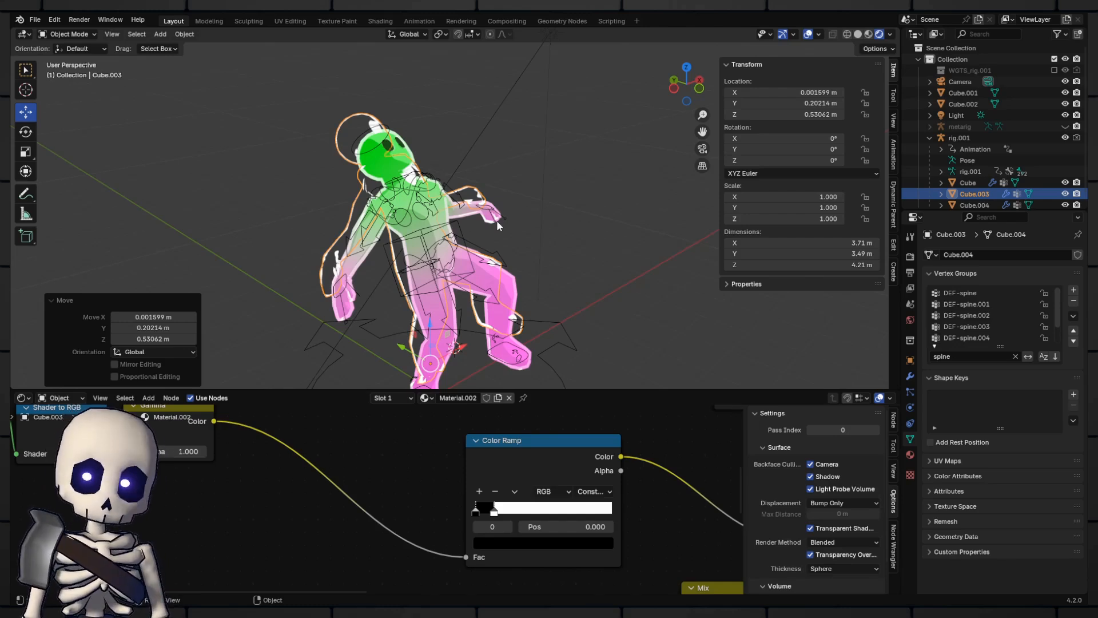
pyautogui.hotkey('ctrl', 'z')
pyautogui.moveTo(605, 173); pyautogui.dragTo(436, 250, button='middle')
pyautogui.hotkey('ctrl', 'z')
pyautogui.hotkey('ctrl', 'z')
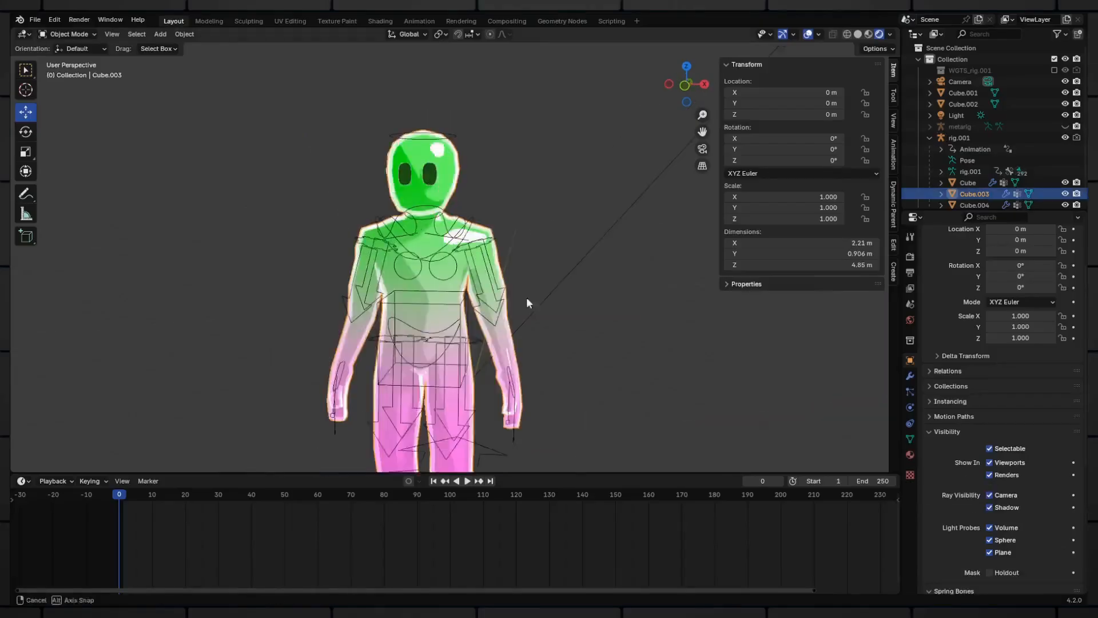
# Enter Edit Mode on Cube.003 in solid shading and select the upper chest and shoulder faces.
pyautogui.press('Tab')
pyautogui.scroll(3, 377, 257)
pyautogui.moveTo(366, 269); pyautogui.dragTo(421, 268, button='middle')
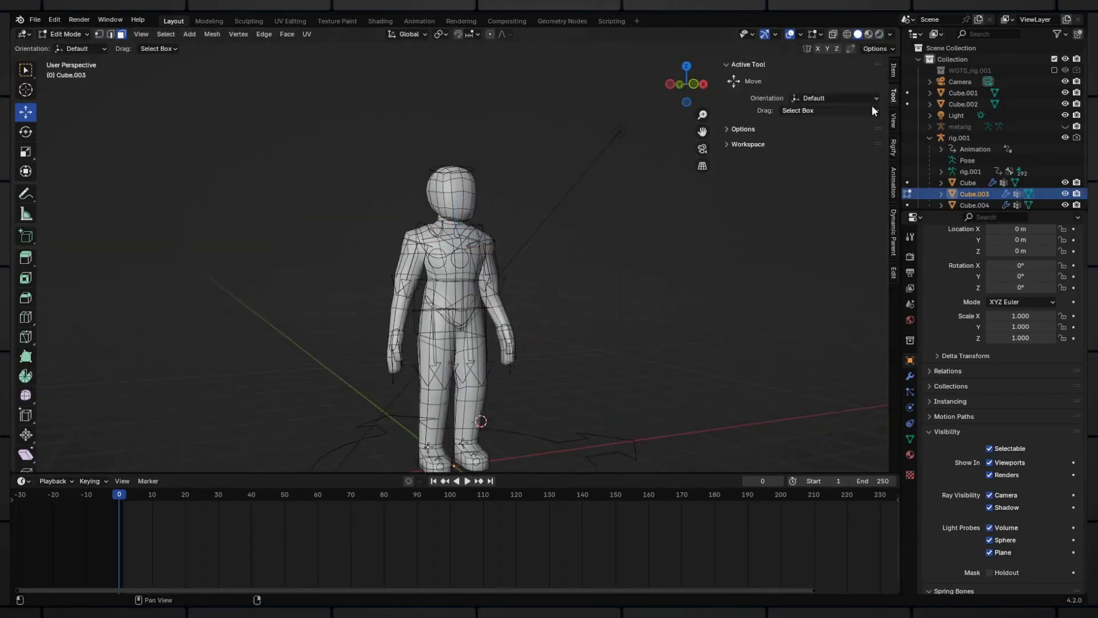
pyautogui.scroll(3, 480, 288)
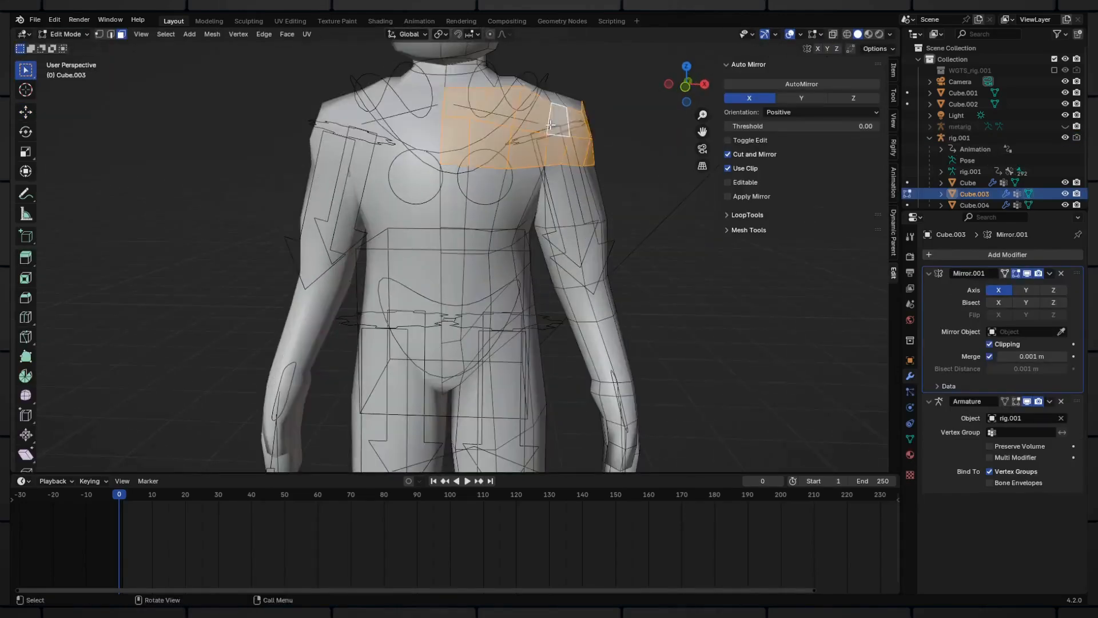
pyautogui.moveTo(515, 234); pyautogui.dragTo(430, 226, button='middle')
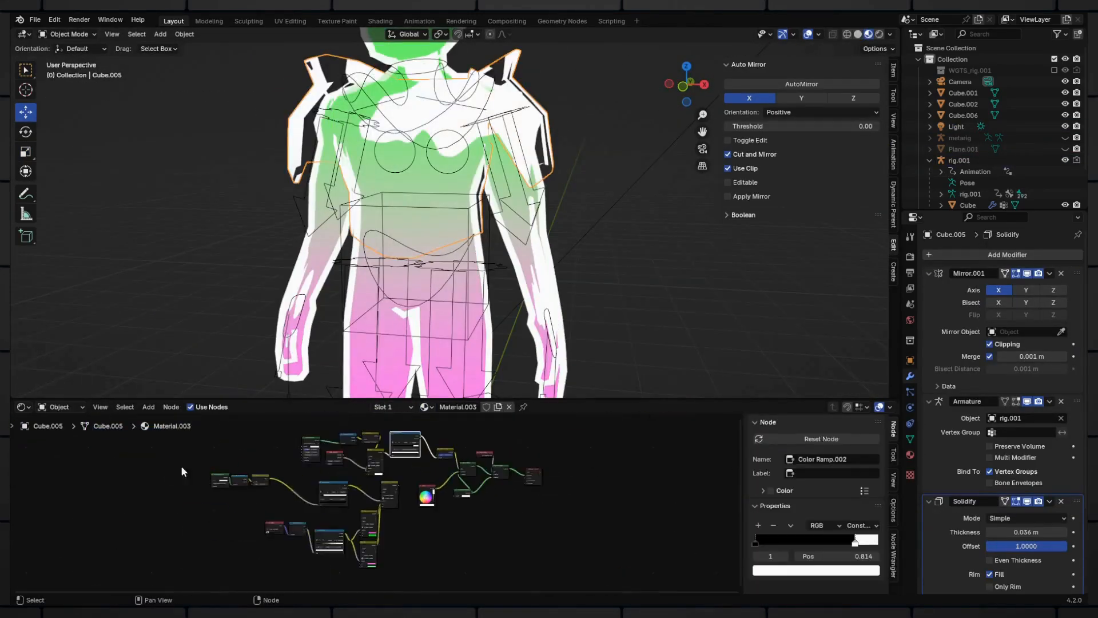
# Edit the shading nodes of Material.003 on the chest armour Cube.005 around its Color Ramp branches.
pyautogui.moveTo(204, 452); pyautogui.dragTo(342, 554)
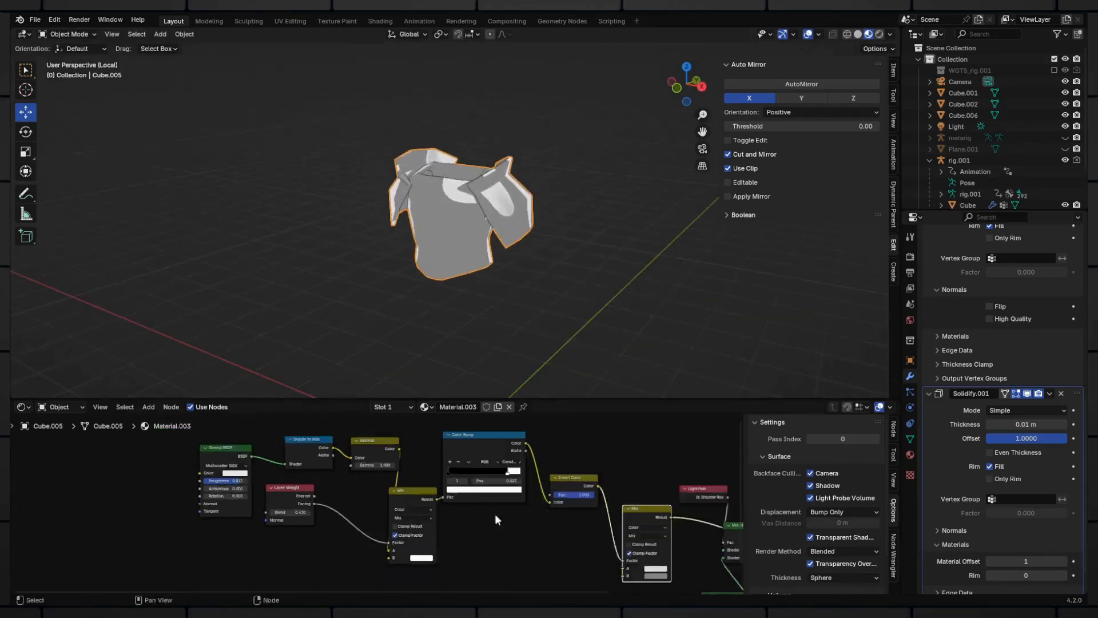
pyautogui.moveTo(519, 448); pyautogui.dragTo(556, 465)
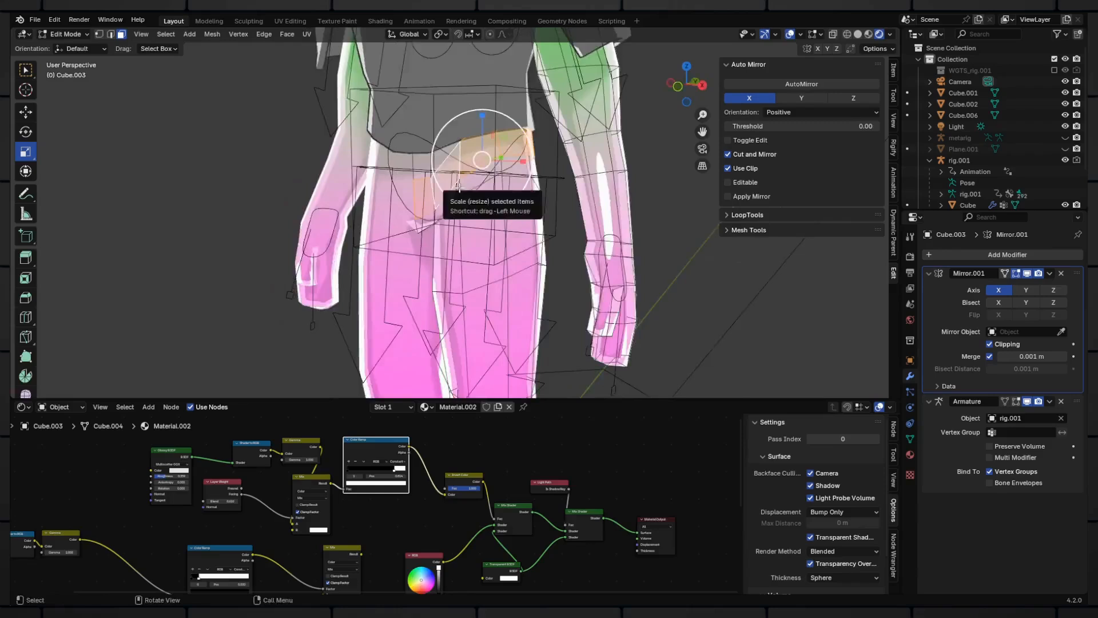
# Isolate Cube.003 in local view with solid shading and select faces around the hips.
pyautogui.press('KP_Divide')
pyautogui.click(858, 35)
pyautogui.scroll(4, 503, 218)
pyautogui.moveTo(515, 238); pyautogui.dragTo(658, 229, button='middle')
pyautogui.keyDown('ctrl'); pyautogui.keyDown('shift'); pyautogui.click(458, 214); pyautogui.keyUp('shift'); pyautogui.keyUp('ctrl')
pyautogui.moveTo(461, 224); pyautogui.dragTo(442, 212, button='middle')
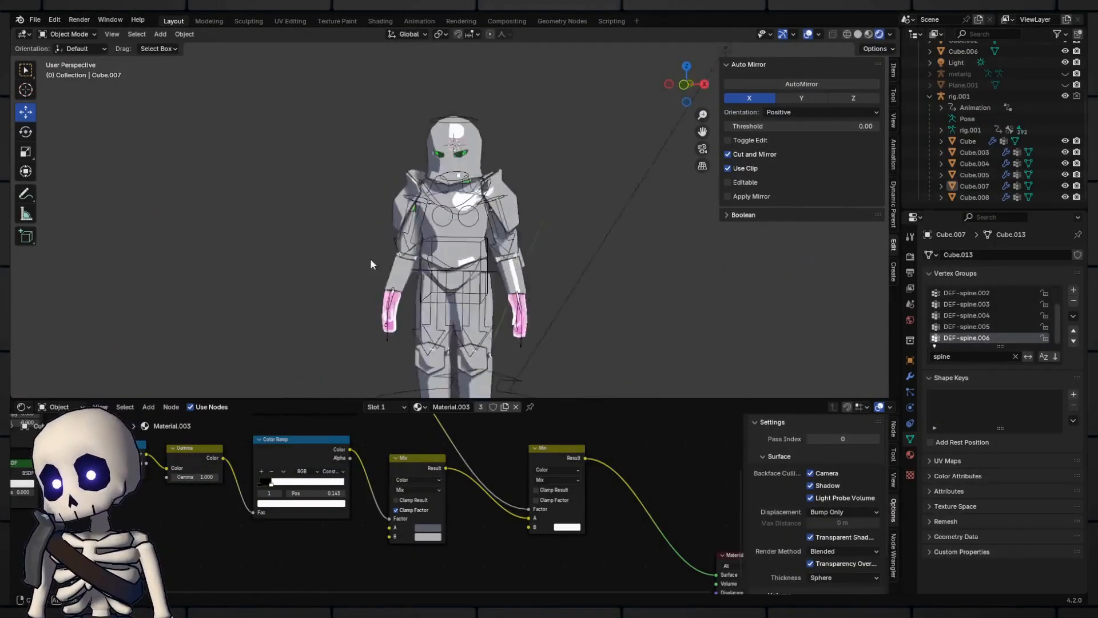
# Move the animation's playhead to about frame 30 for the walk-cycle pose.
pyautogui.scroll(3, 524, 234)
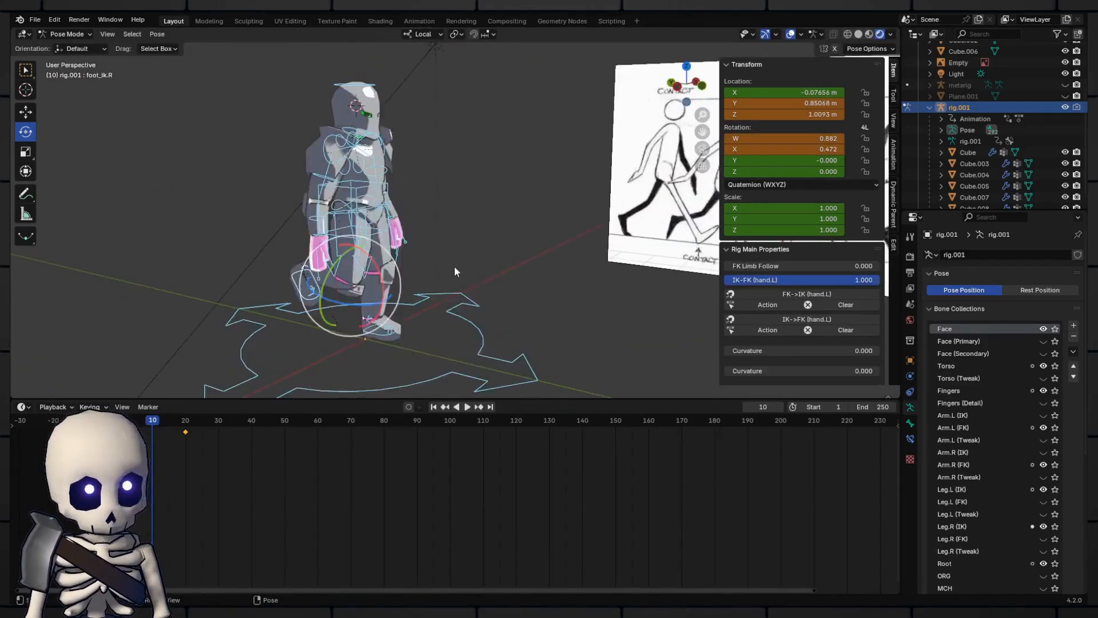
pyautogui.moveTo(152, 423); pyautogui.dragTo(221, 437)
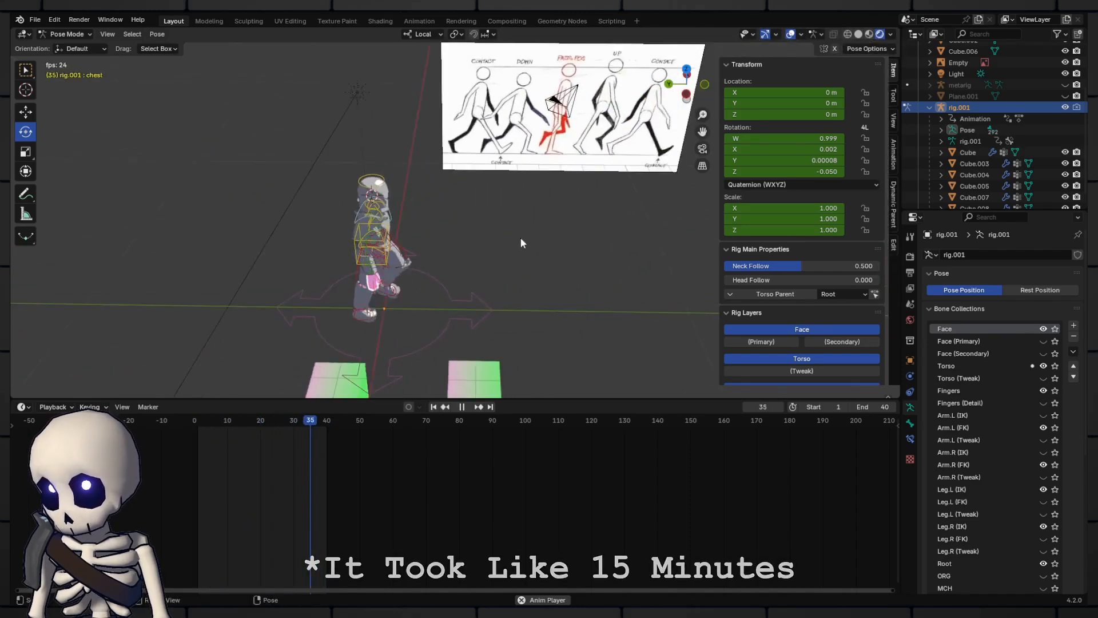
# Examine the playing walk cycle of the armoured character from the side and the front.
pyautogui.moveTo(521, 239); pyautogui.dragTo(543, 192, button='middle')
pyautogui.moveTo(515, 274); pyautogui.dragTo(407, 291, button='middle')
pyautogui.scroll(4, 468, 281)
pyautogui.moveTo(471, 281); pyautogui.dragTo(442, 273, button='middle')
pyautogui.scroll(3, 418, 274)
pyautogui.scroll(-4, 421, 267)
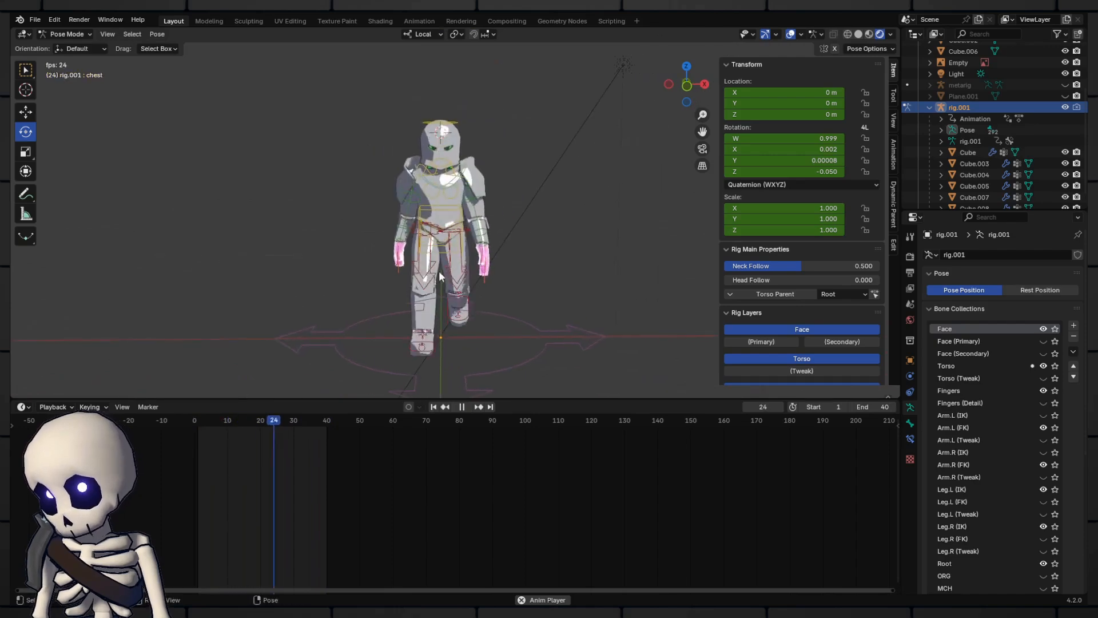